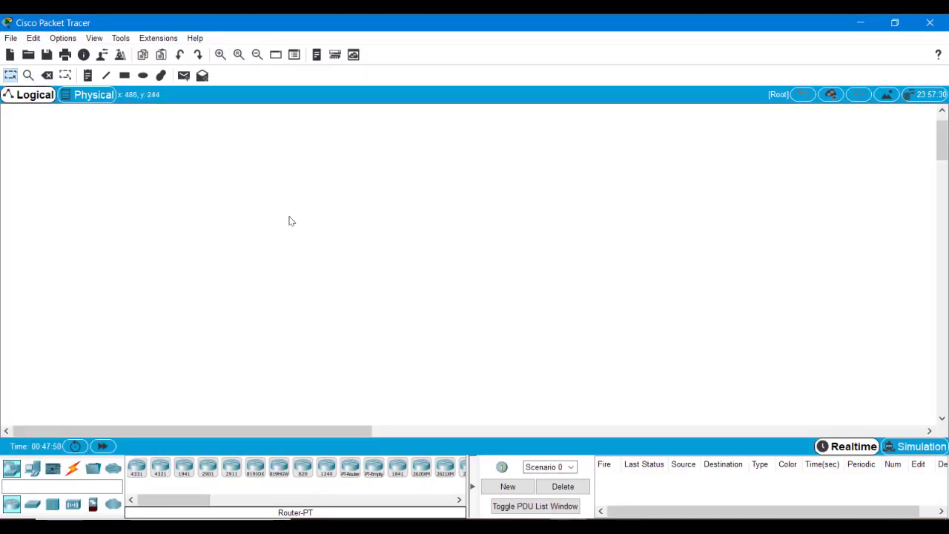
# Step: Place a Router-PT, a 2960-24TT switch and a PC-PT on the workspace
pyautogui.click(350, 467)
pyautogui.click(333, 231)
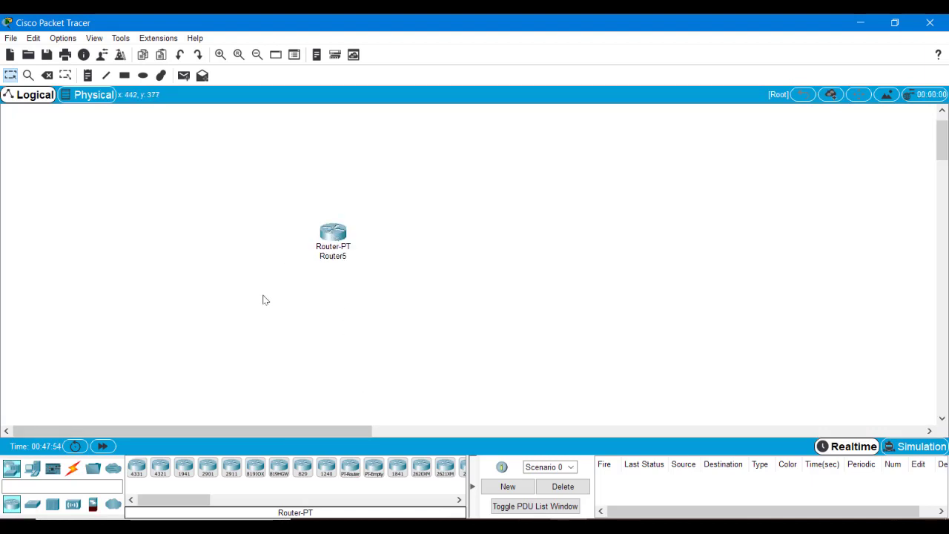
pyautogui.click(33, 506)
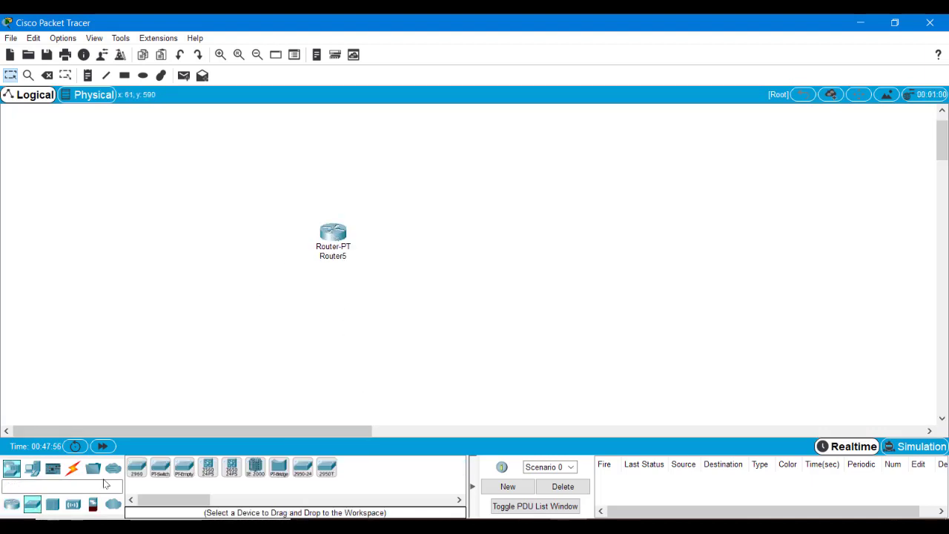
pyautogui.click(132, 475)
pyautogui.click(299, 323)
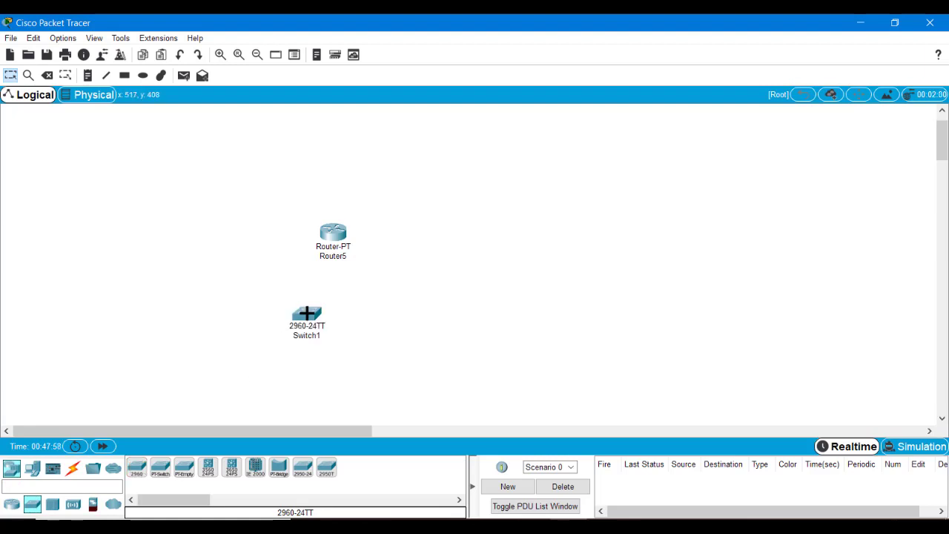
pyautogui.click(32, 468)
pyautogui.click(136, 468)
pyautogui.click(134, 376)
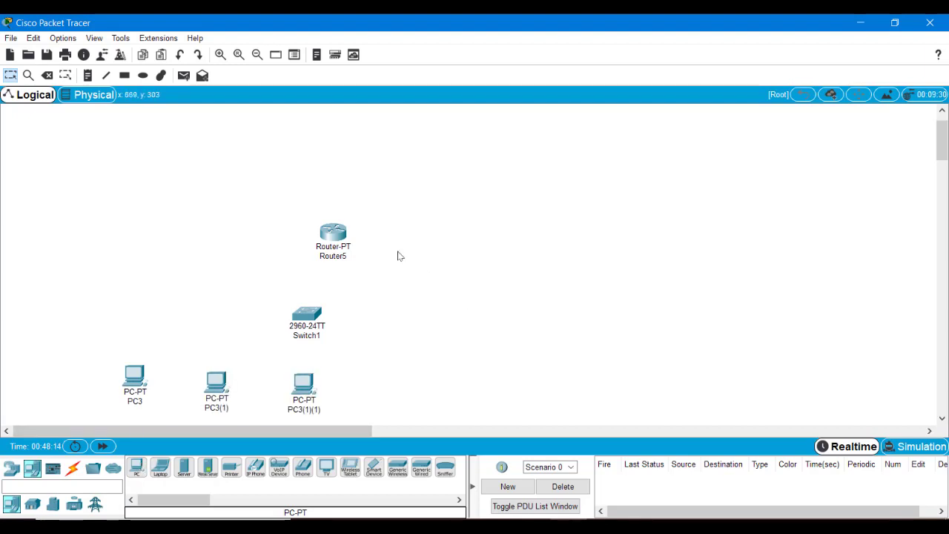
# Step: Move Router5 up and Switch1 directly beneath it, then pick the automatic cable type
pyautogui.moveTo(336, 235); pyautogui.dragTo(239, 206)
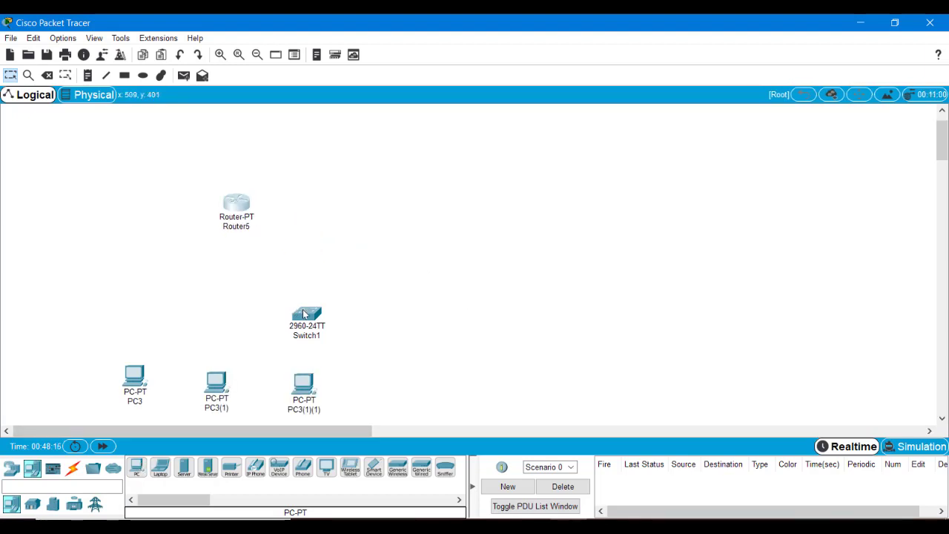
pyautogui.moveTo(303, 311); pyautogui.dragTo(233, 278)
pyautogui.click(334, 299)
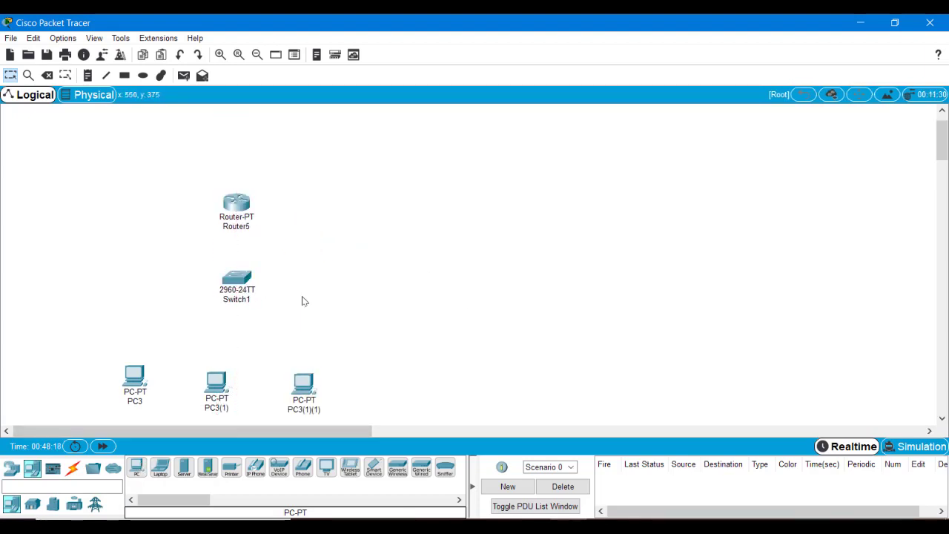
pyautogui.click(75, 468)
pyautogui.click(136, 468)
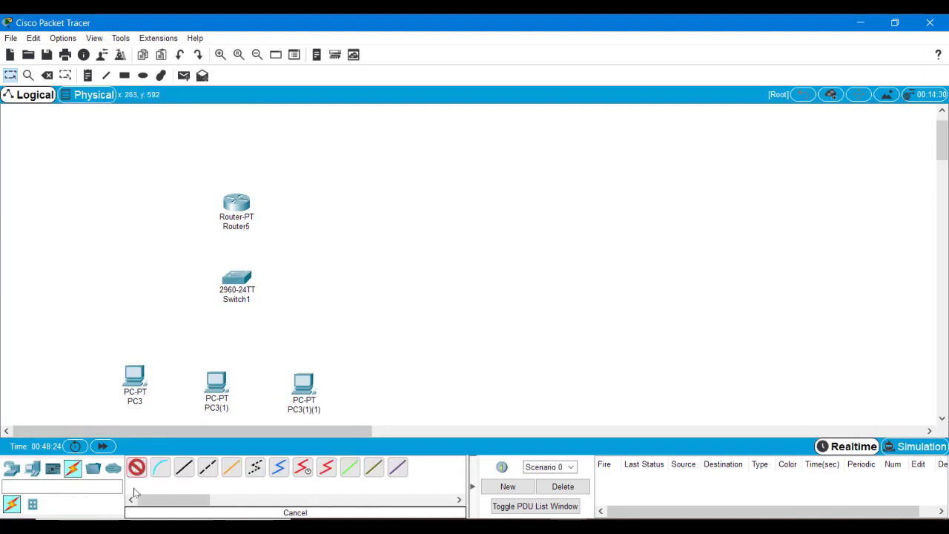
# Step: Cable Router5, PC3(1), PC3(1)(1) and PC3 to Switch1 with automatic connection type
pyautogui.click(136, 468)
pyautogui.click(137, 467)
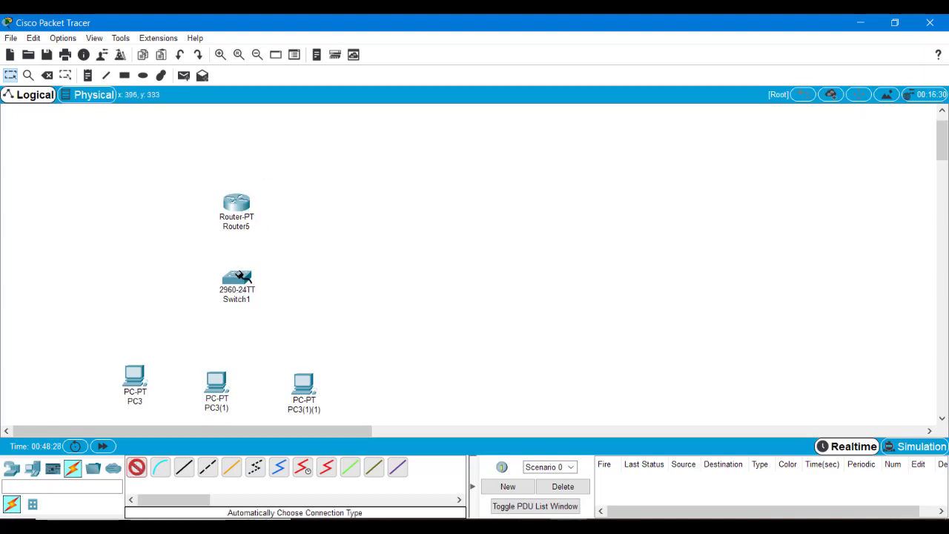
pyautogui.click(242, 277)
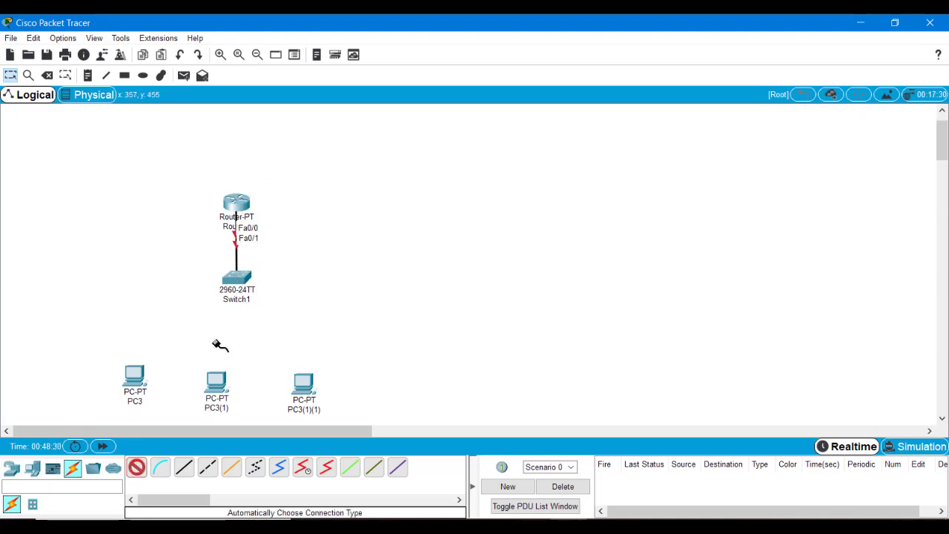
pyautogui.click(219, 382)
pyautogui.click(236, 281)
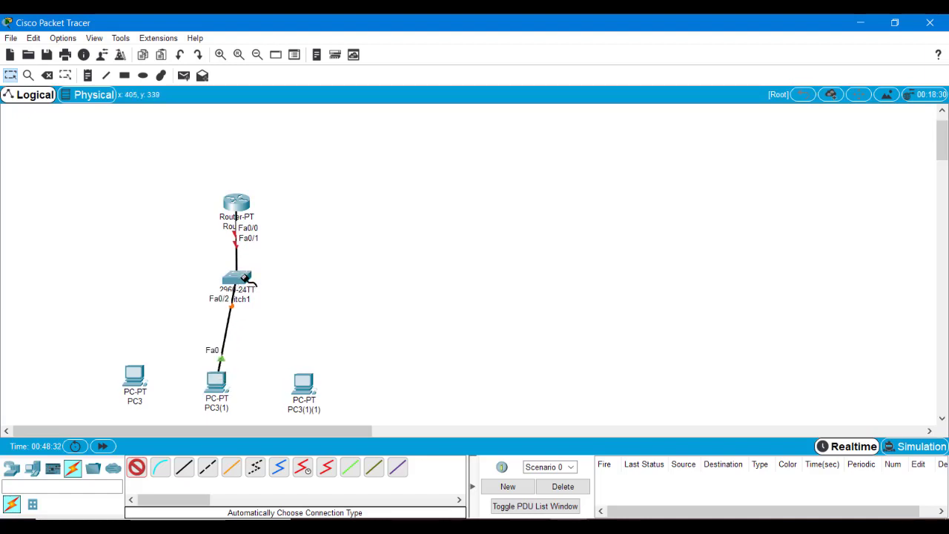
pyautogui.click(304, 382)
pyautogui.click(238, 277)
pyautogui.click(132, 377)
pyautogui.click(237, 281)
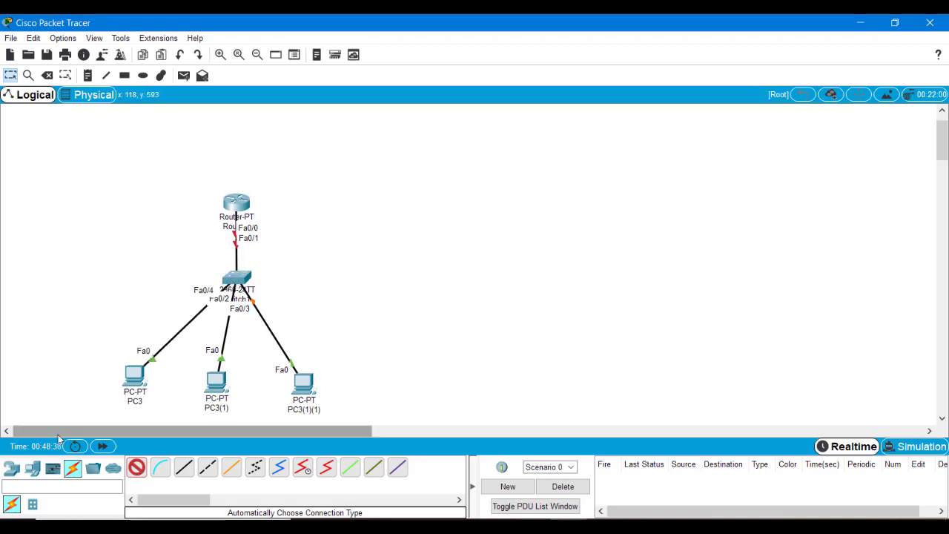
pyautogui.click(11, 467)
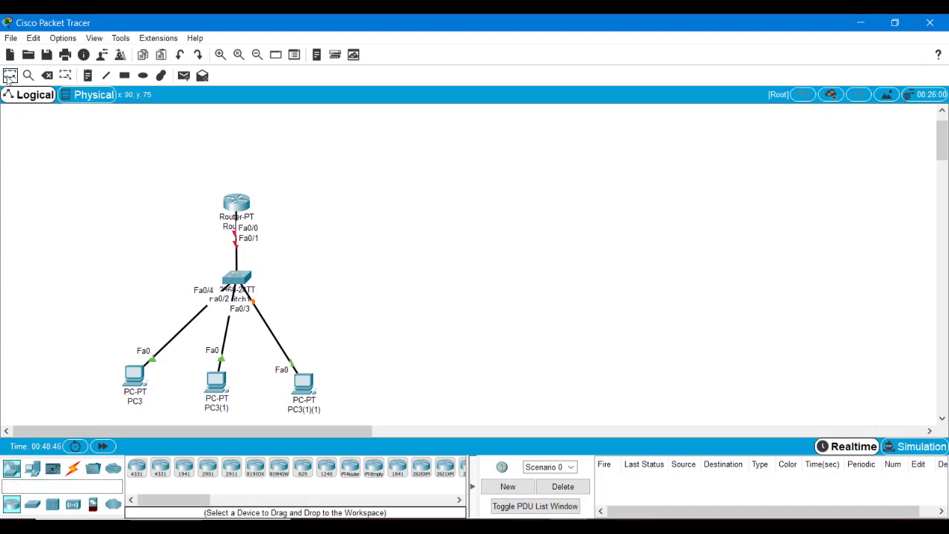
# Step: In Router5's CLI, decline the initial dialog and enter global configuration mode (en, conf t)
pyautogui.click(237, 207)
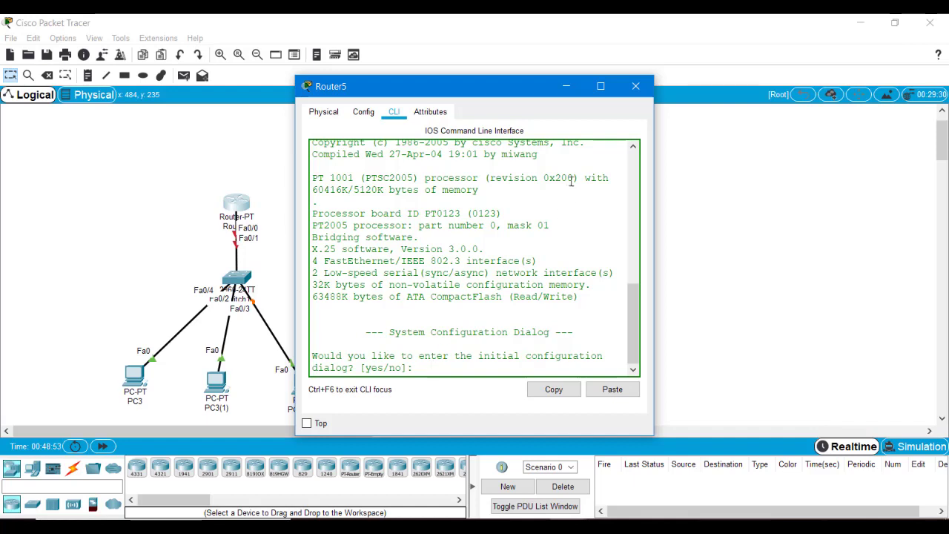
pyautogui.write('no')
pyautogui.press('Return')
pyautogui.press('Return')
pyautogui.press('Return')
pyautogui.write('en')
pyautogui.press('Return')
pyautogui.press('Return')
pyautogui.write('conf t')
pyautogui.press('Return')
pyautogui.press('Return')
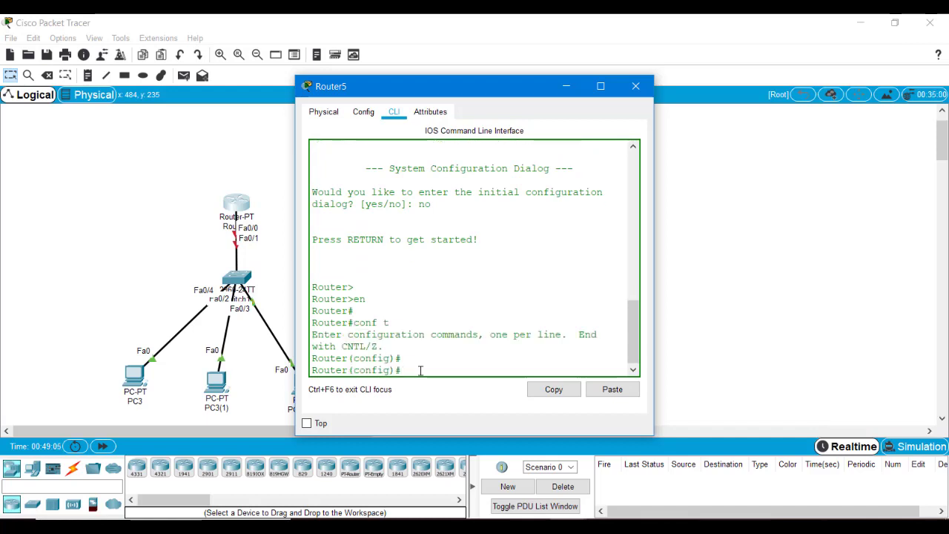
# Step: Set interface Fa0/0 to 1.0.0.1 255.0.0.0, issue no shut, and exit
pyautogui.write('int fa0')
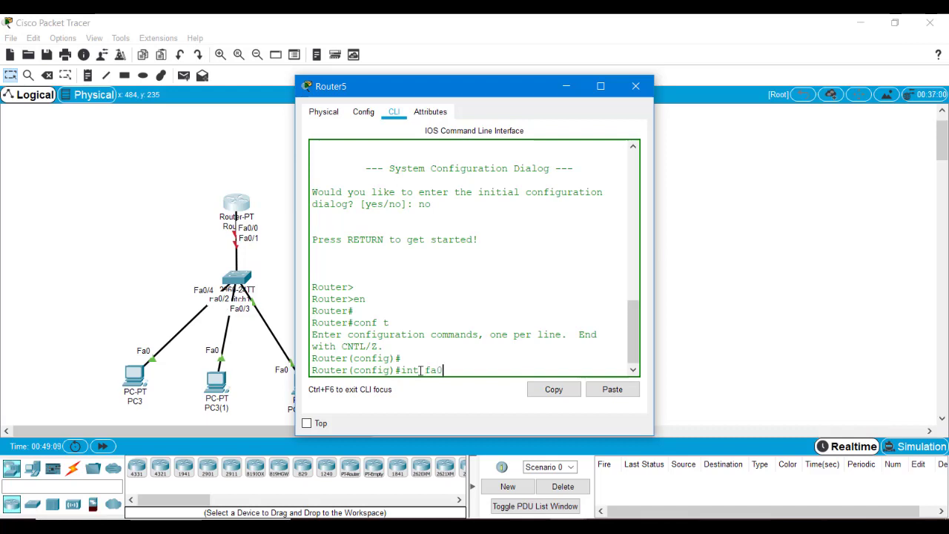
pyautogui.write('/0')
pyautogui.press('Return')
pyautogui.press('Return')
pyautogui.write('ip add 1.')
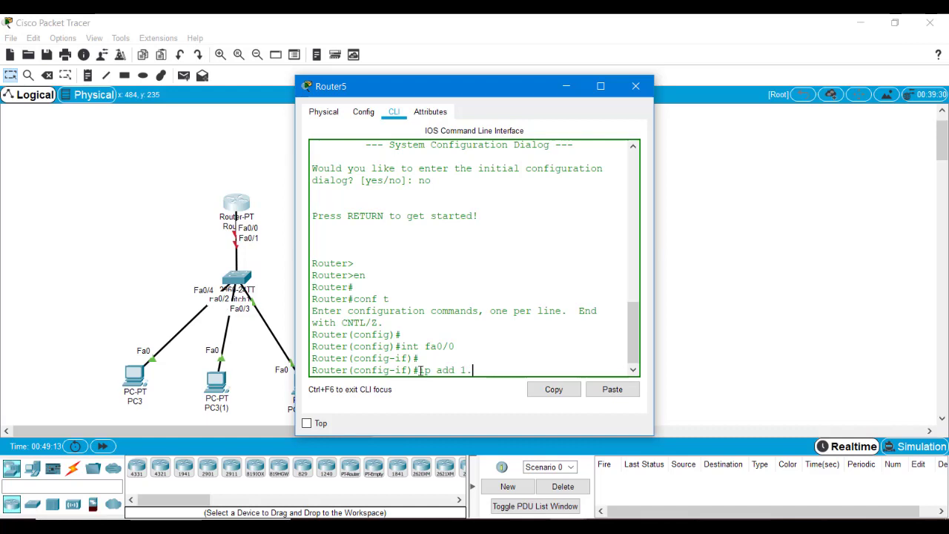
pyautogui.write('0.0.1 255.0.0.0')
pyautogui.press('Return')
pyautogui.press('Return')
pyautogui.write("no shut'")
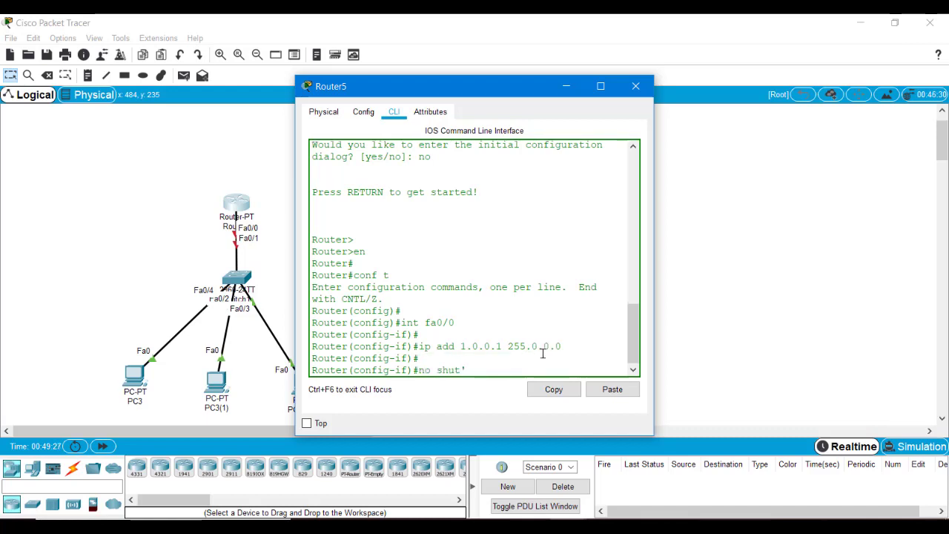
pyautogui.press('BackSpace')
pyautogui.press('Return')
pyautogui.press('Return')
pyautogui.press('Return')
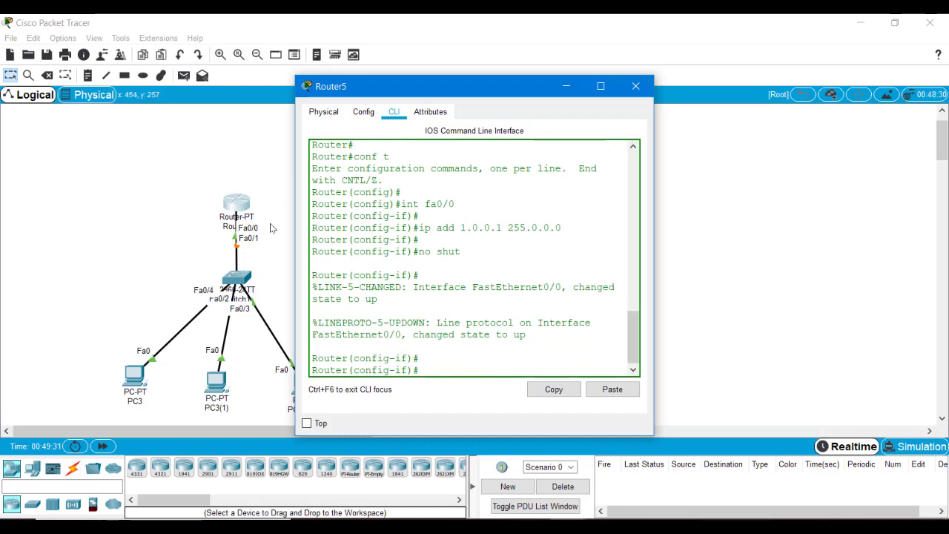
pyautogui.write('exit')
pyautogui.press('Return')
pyautogui.press('Return')
pyautogui.press('Return')
pyautogui.press('Return')
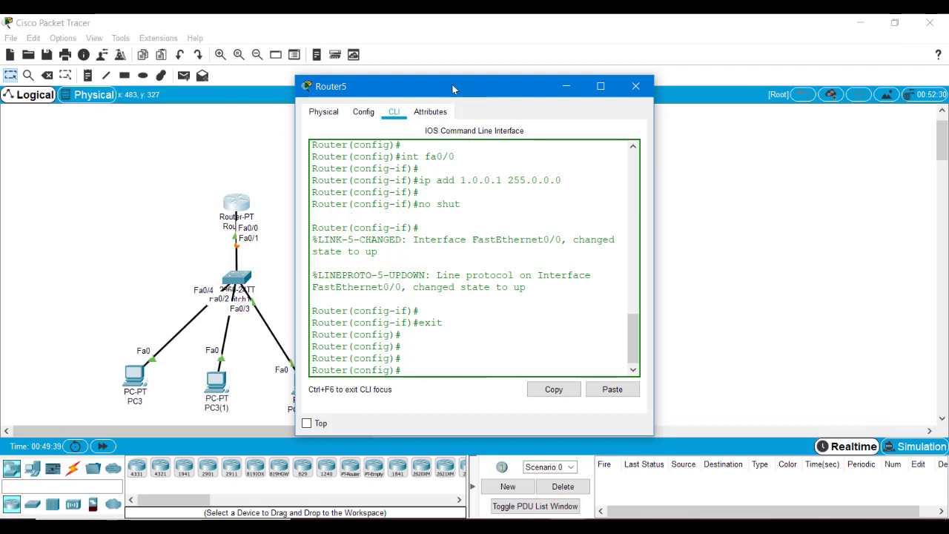
# Step: Set hostname Linuxkings and domain name linuxkings.com on the router
pyautogui.moveTo(452, 87); pyautogui.dragTo(548, 74)
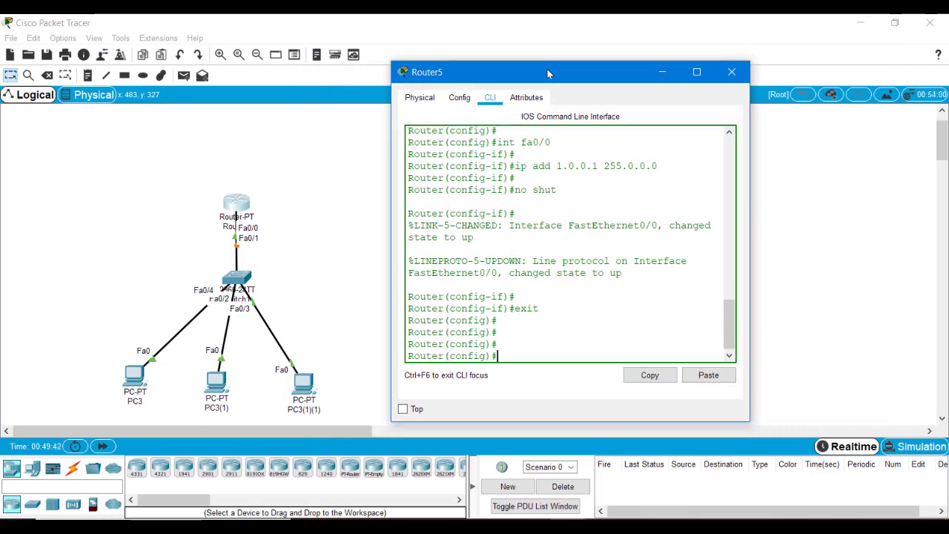
pyautogui.write('hostname')
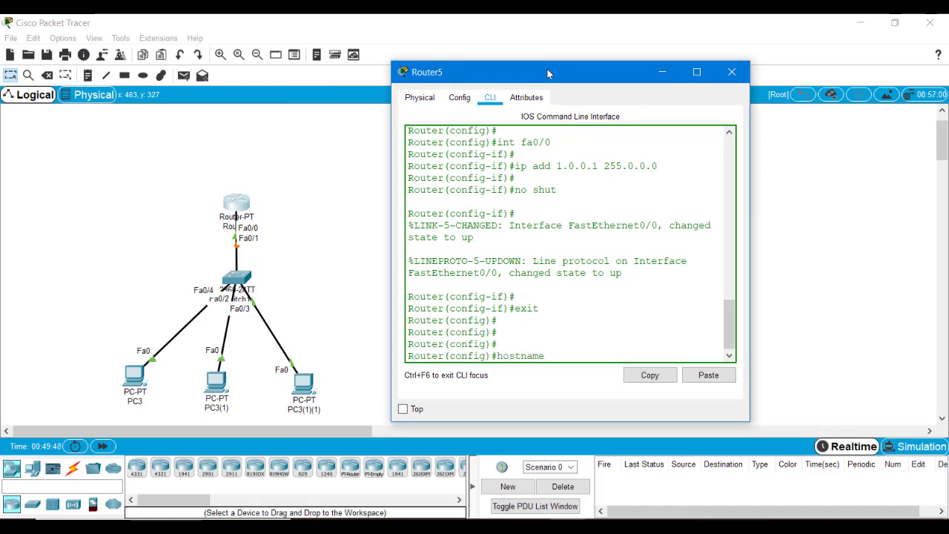
pyautogui.write(' Linuxkings')
pyautogui.press('Return')
pyautogui.press('Return')
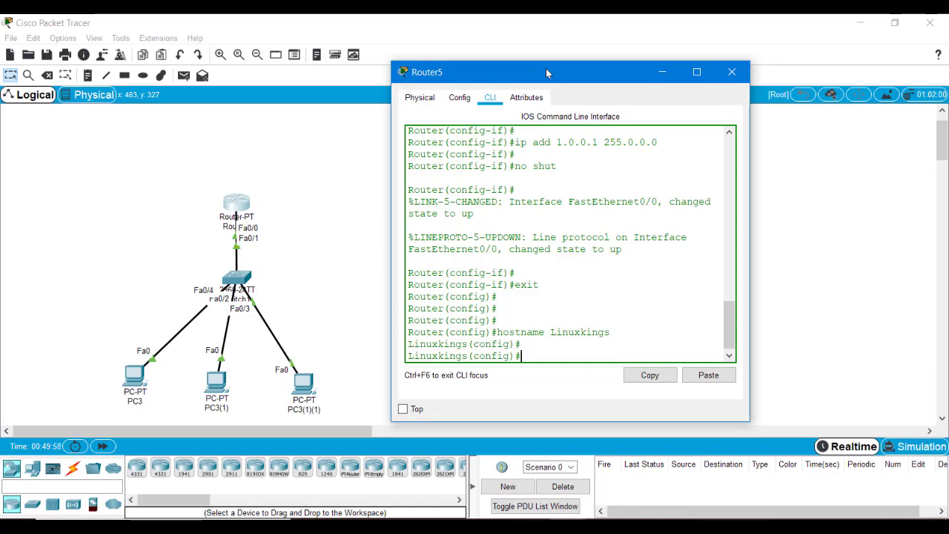
pyautogui.write('ip domain-name linuxkings.com')
pyautogui.press('Return')
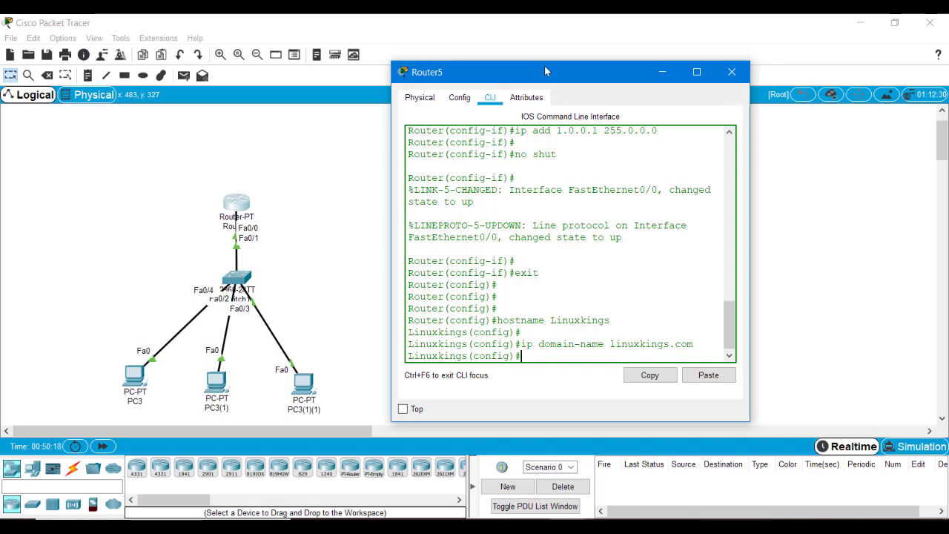
# Step: Set an enable secret password and enter 'ip ssh version 2'
pyautogui.write('enable secret ccna')
pyautogui.press('Return')
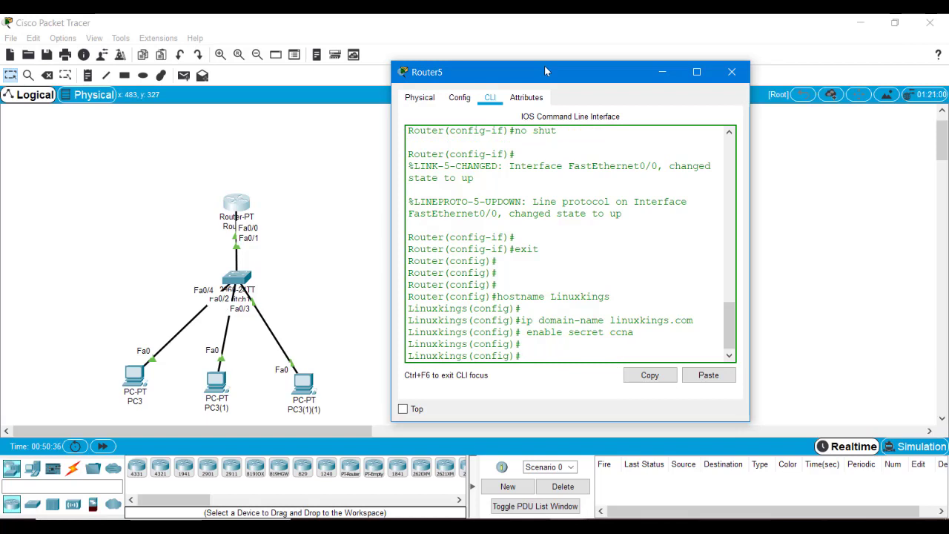
pyautogui.write('ip ssh version 2')
pyautogui.press('Return')
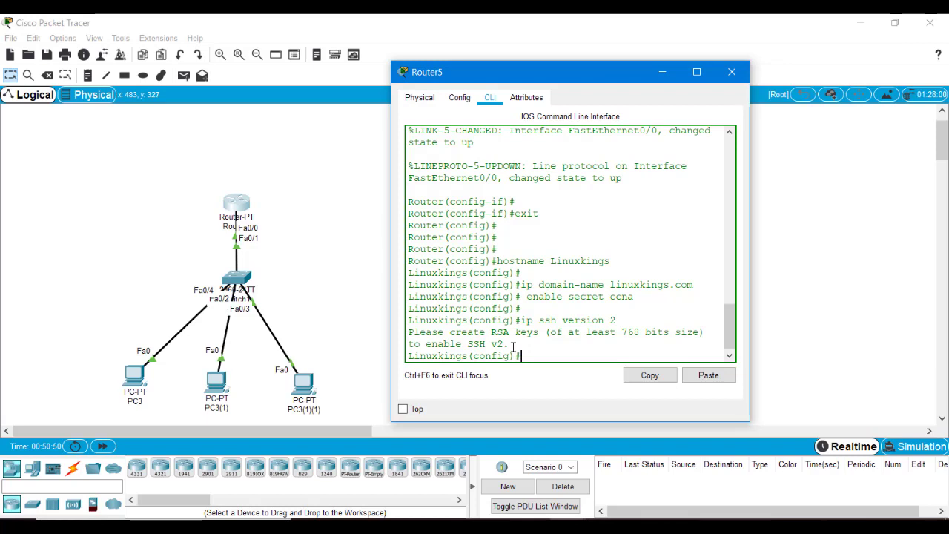
# Step: Run 'crypto key generate rsa' on the router
pyautogui.moveTo(505, 345); pyautogui.dragTo(457, 344)
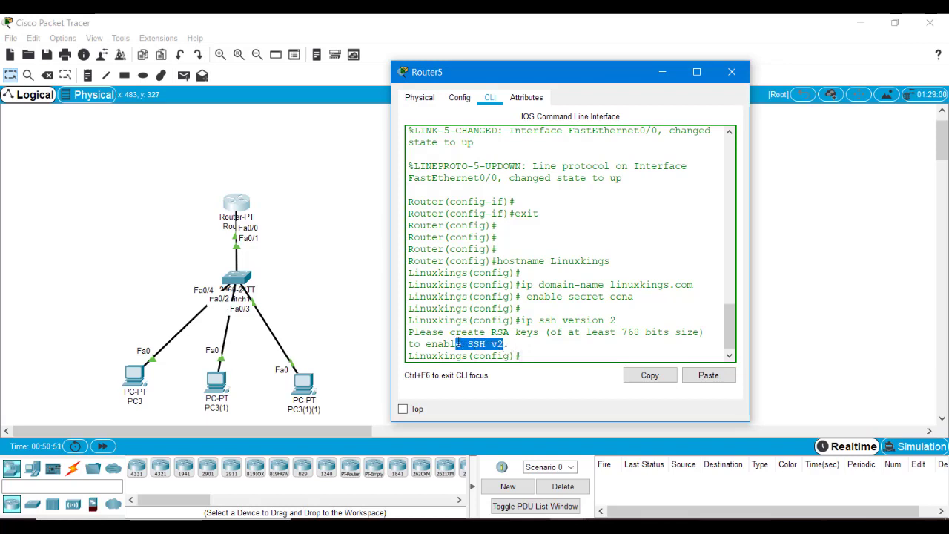
pyautogui.click(504, 324)
pyautogui.write('cre')
pyautogui.press('BackSpace')
pyautogui.write('ypto')
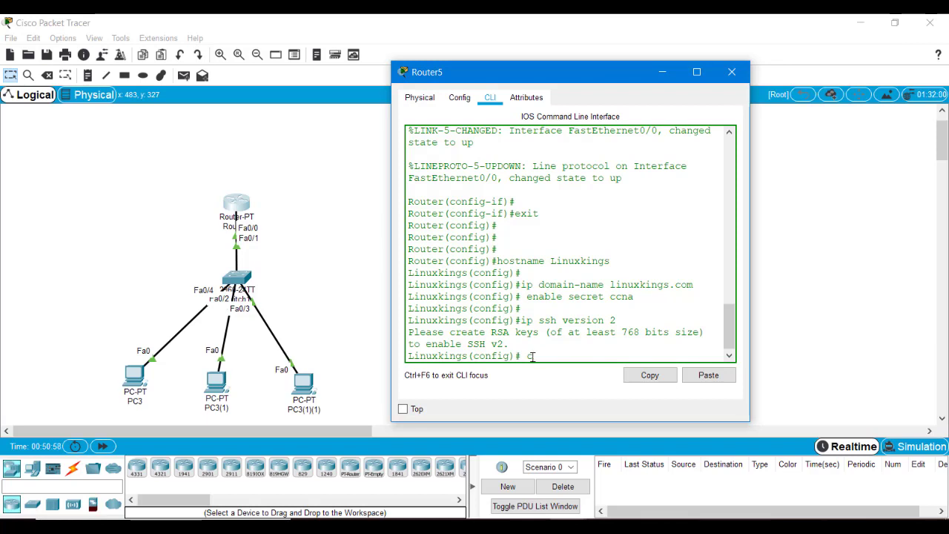
pyautogui.write(' key generat')
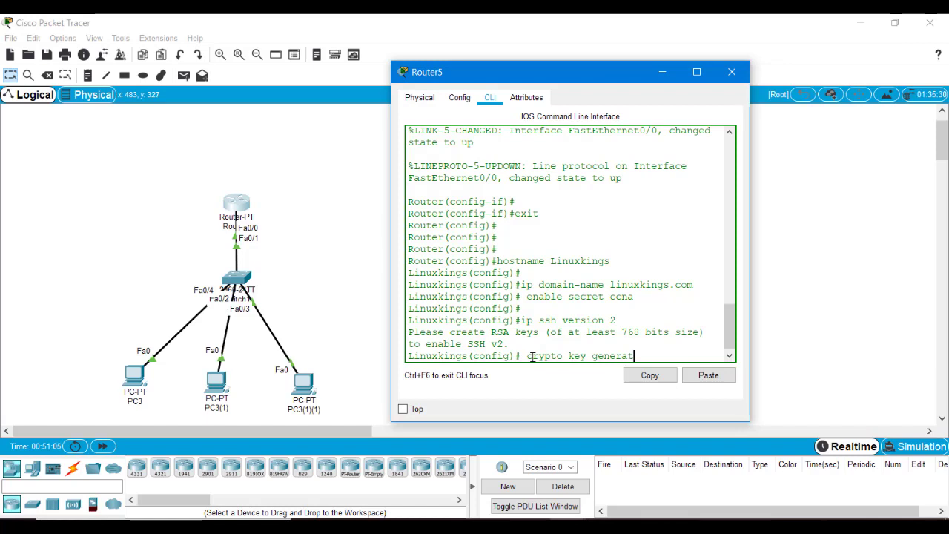
pyautogui.write('e rsa')
pyautogui.press('Return')
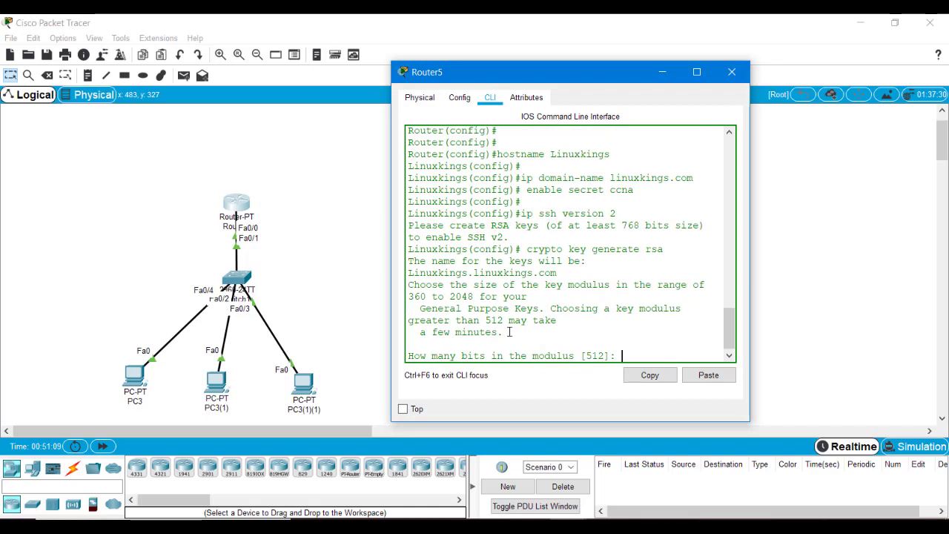
# Step: Answer the modulus prompt with 1024 bits to generate the RSA keys
pyautogui.moveTo(576, 356); pyautogui.dragTo(609, 356)
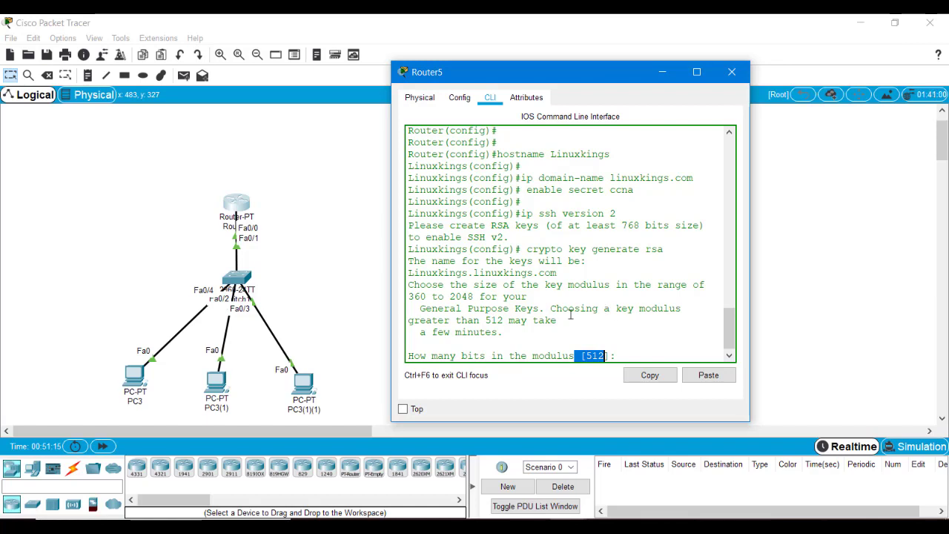
pyautogui.click(650, 354)
pyautogui.write('1024')
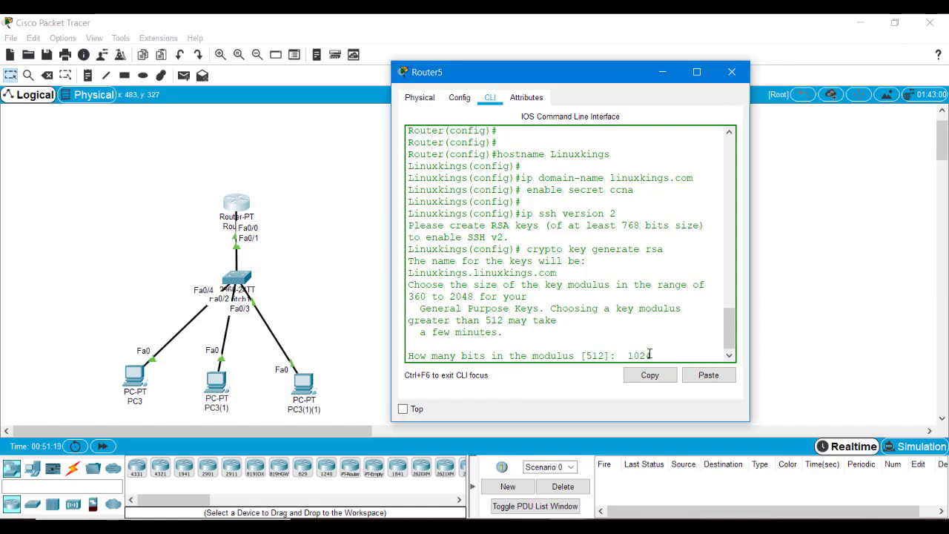
pyautogui.press('Return')
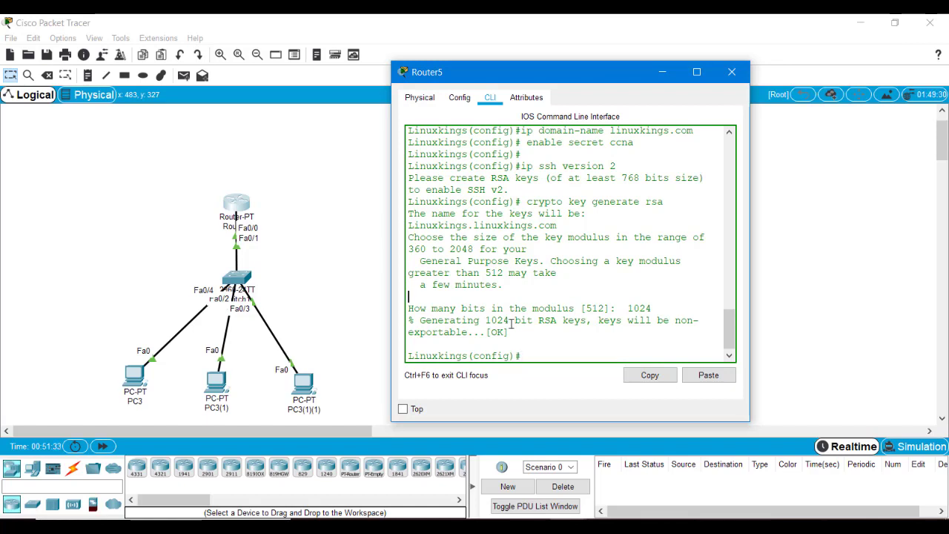
pyautogui.moveTo(518, 333); pyautogui.dragTo(457, 308)
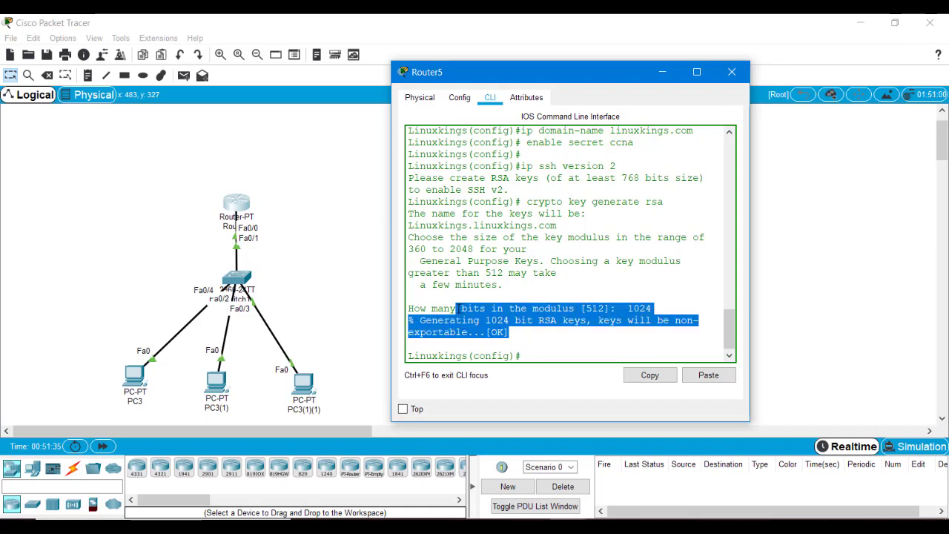
pyautogui.click(529, 354)
pyautogui.press('Return')
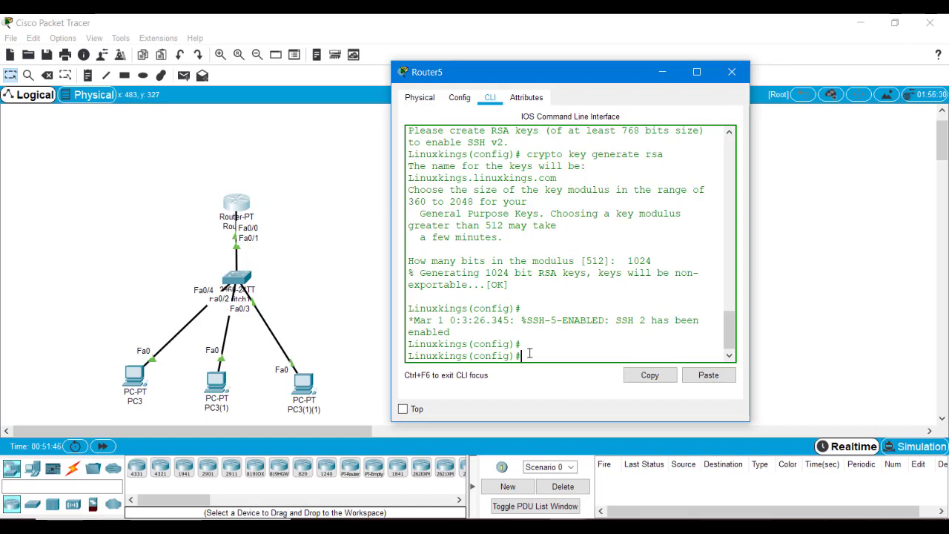
# Step: Set SSH authentication-retries to 3 and SSH time-out to 60 seconds
pyautogui.write('ip ssh au')
pyautogui.press('Tab')
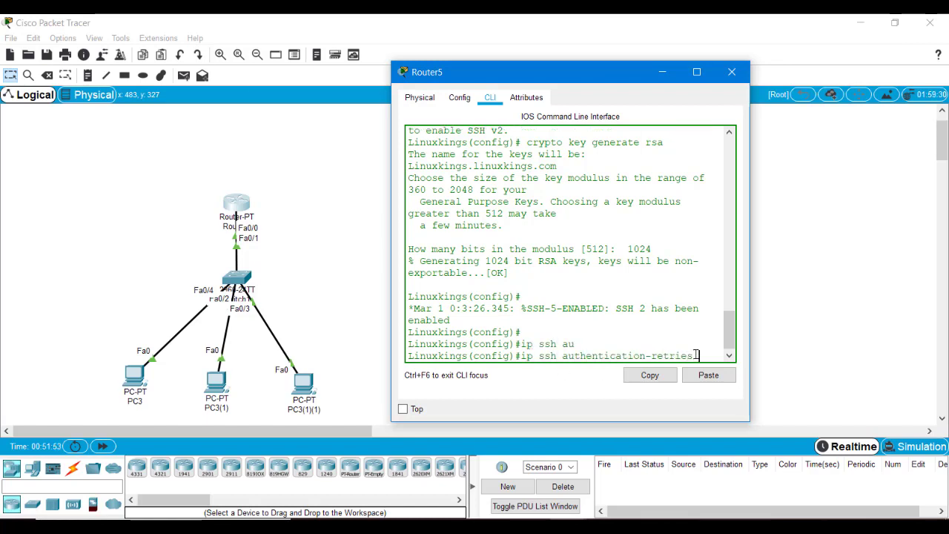
pyautogui.moveTo(696, 355); pyautogui.dragTo(605, 358)
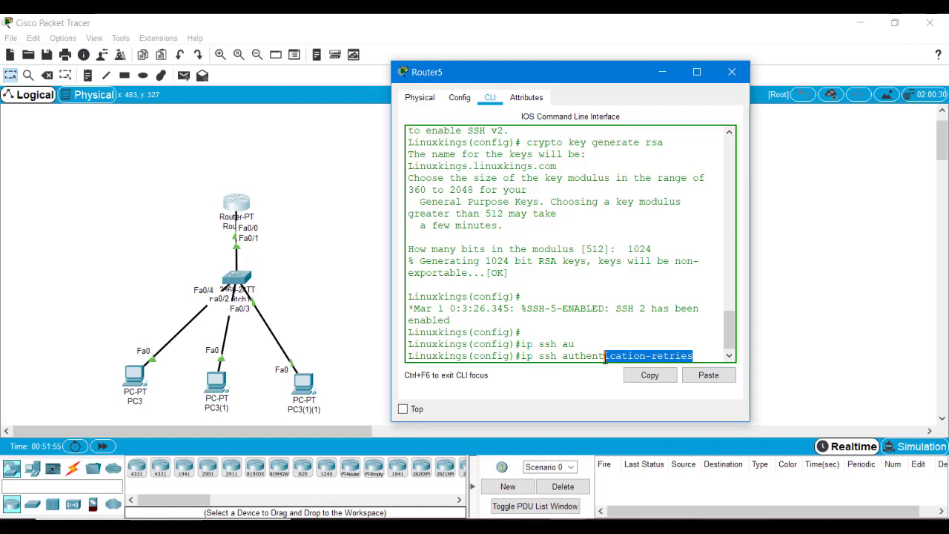
pyautogui.write('3')
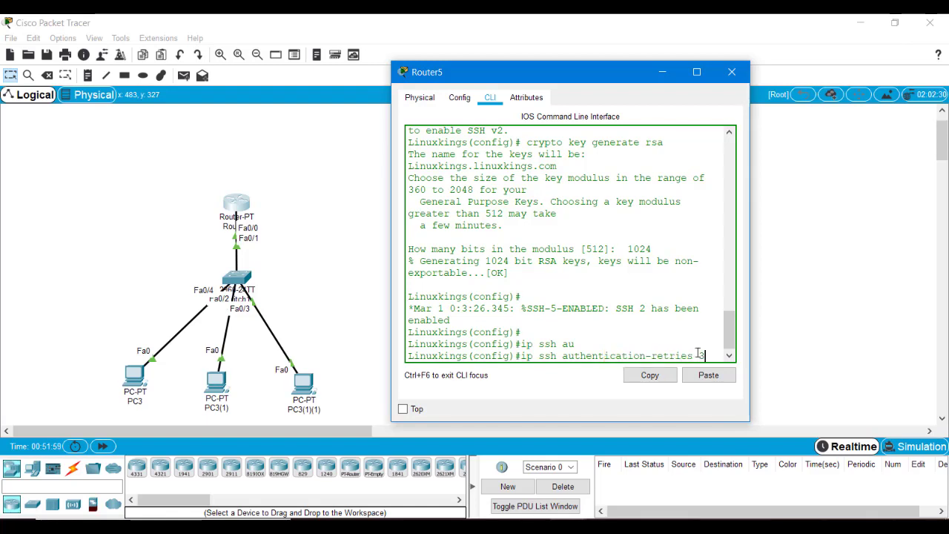
pyautogui.press('Return')
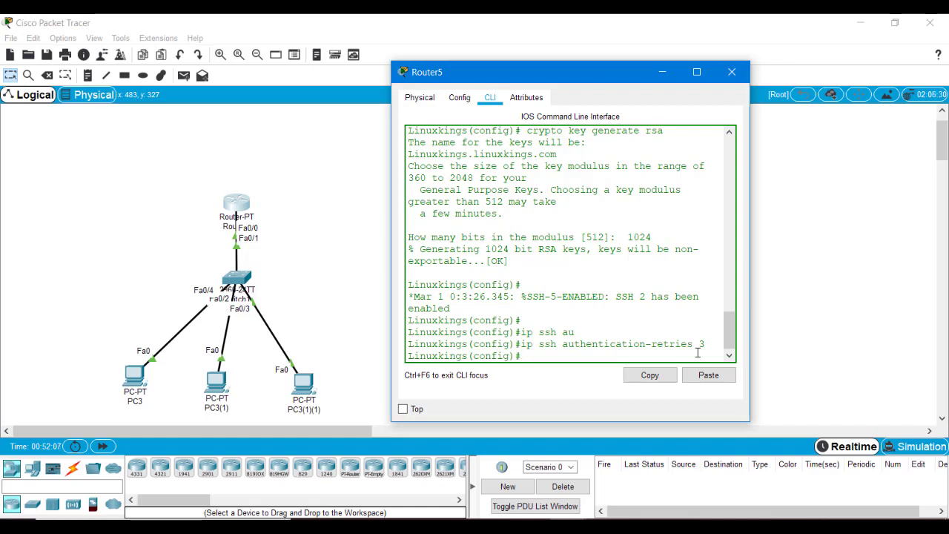
pyautogui.write('ip ssh ti')
pyautogui.press('Tab')
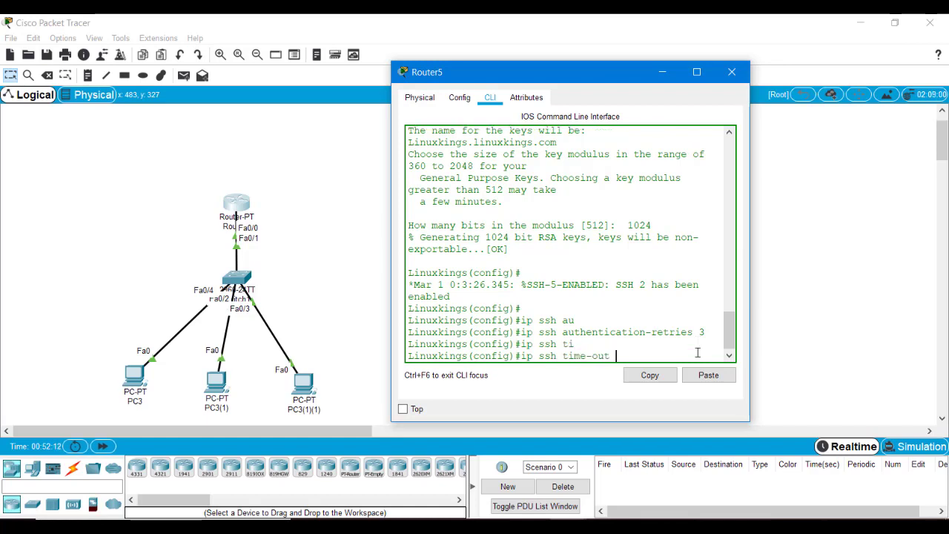
pyautogui.write('60')
pyautogui.press('Return')
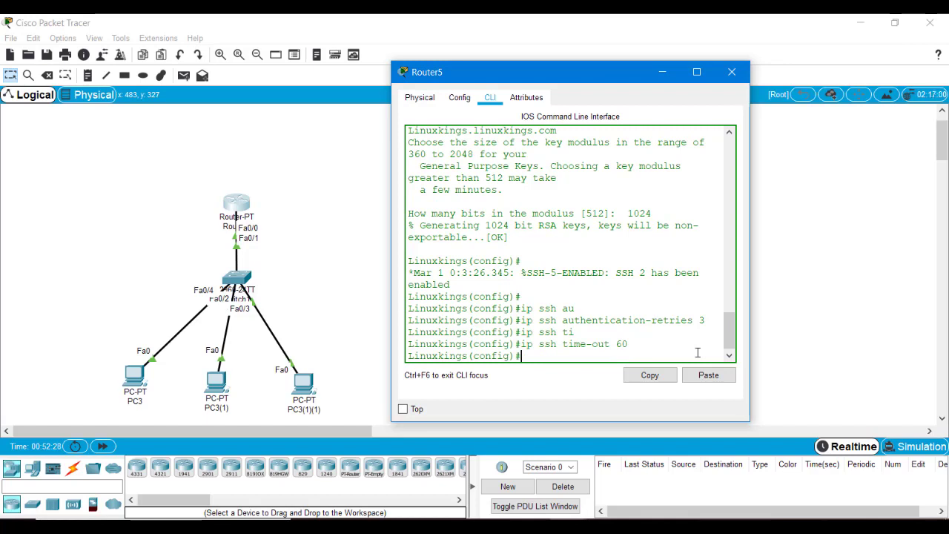
# Step: Create a local user with privilege 15 and a secret password
pyautogui.write('username linuxkings')
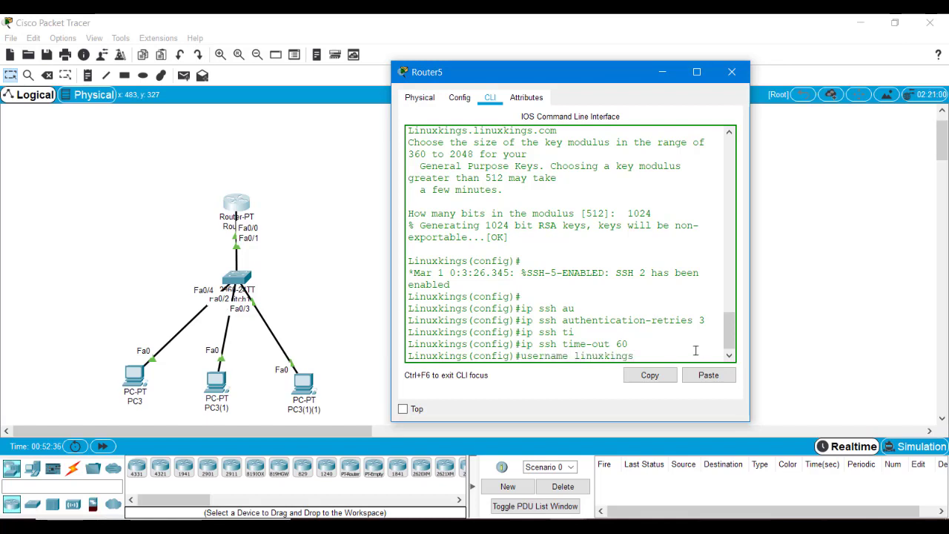
pyautogui.write(' pr')
pyautogui.press('Tab')
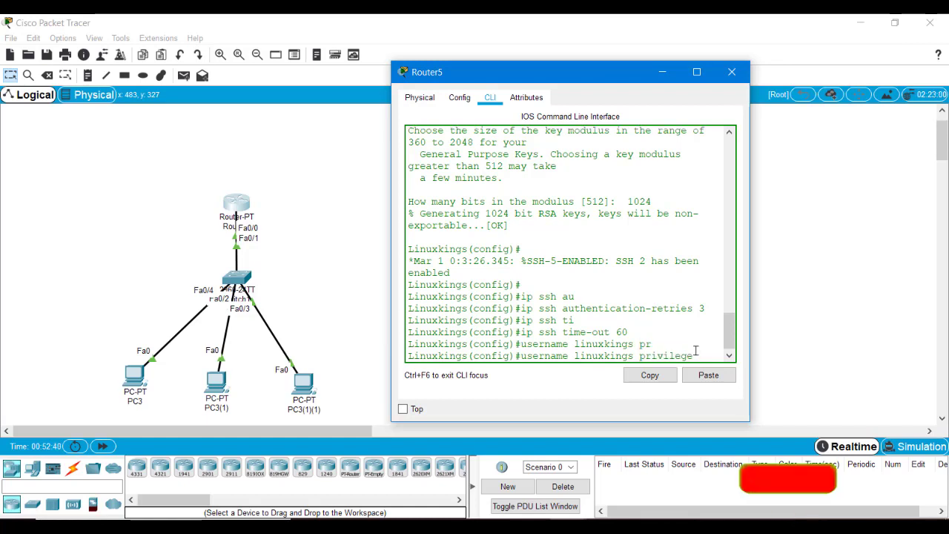
pyautogui.write('?')
pyautogui.moveTo(414, 345); pyautogui.dragTo(568, 348)
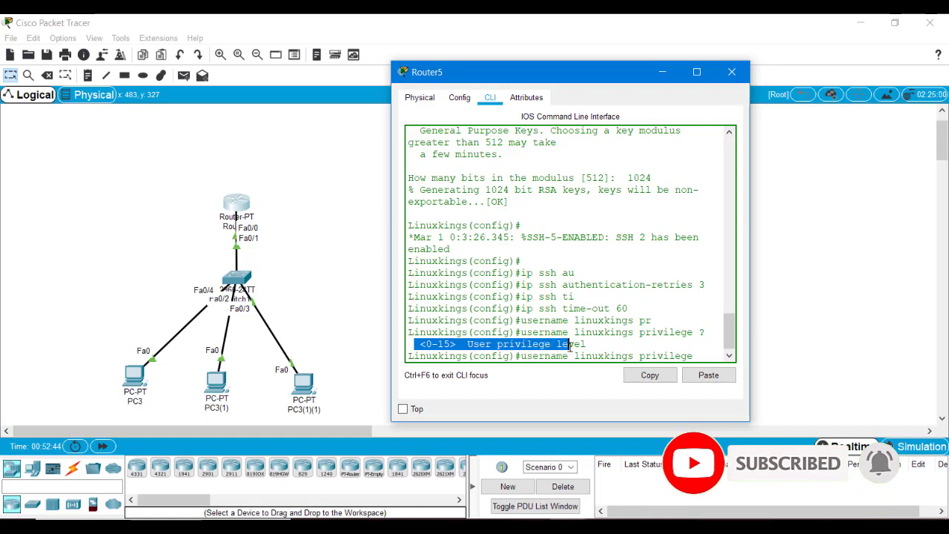
pyautogui.click(516, 356)
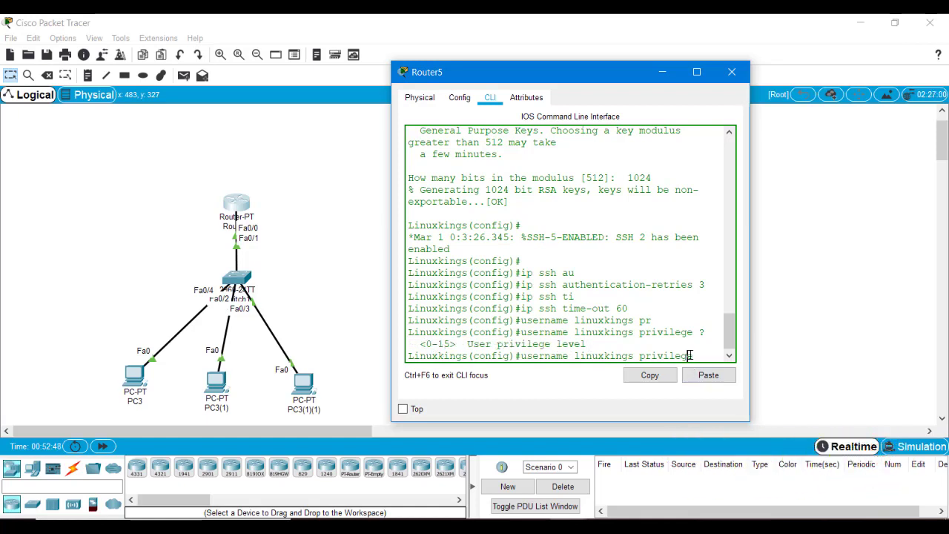
pyautogui.write('15')
pyautogui.write('s')
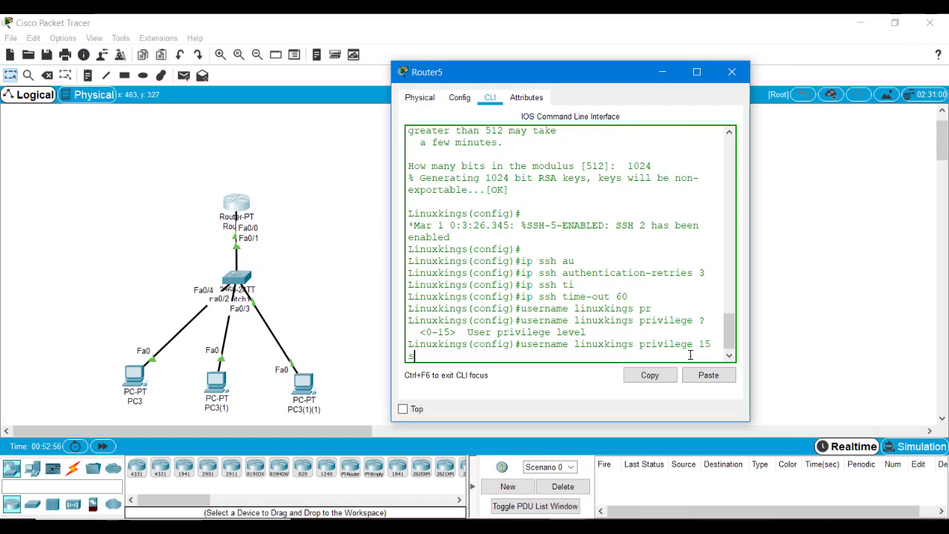
pyautogui.write('ecret linuxkings')
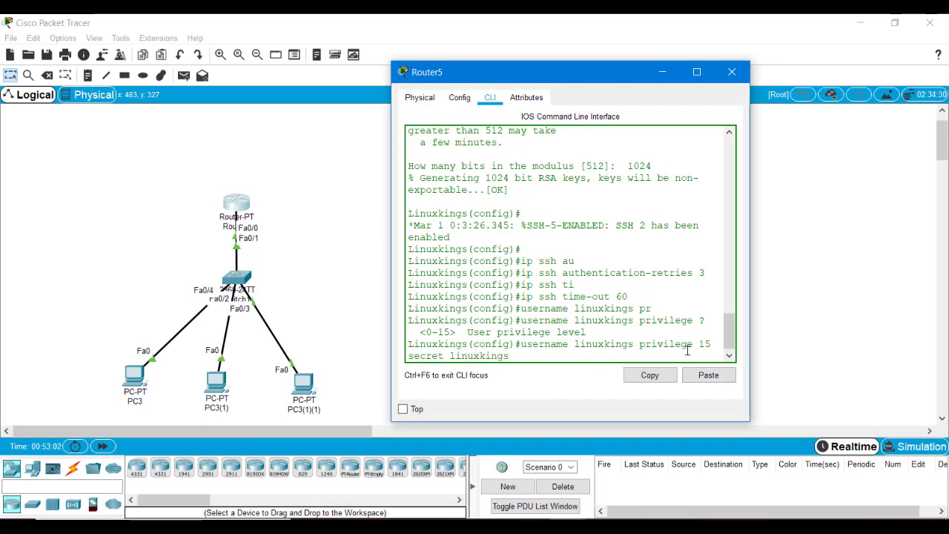
pyautogui.press('Return')
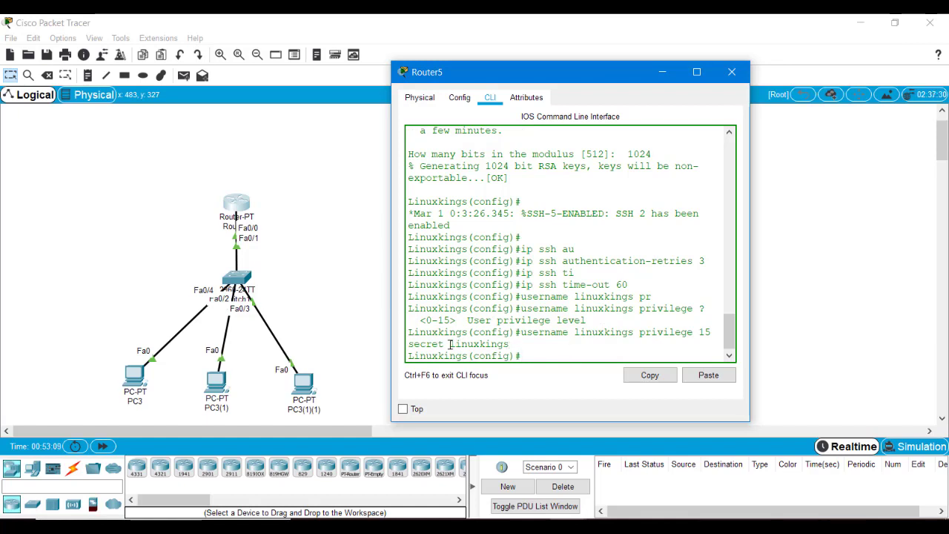
pyautogui.moveTo(450, 344); pyautogui.dragTo(522, 358)
pyautogui.click(536, 355)
pyautogui.press('Return')
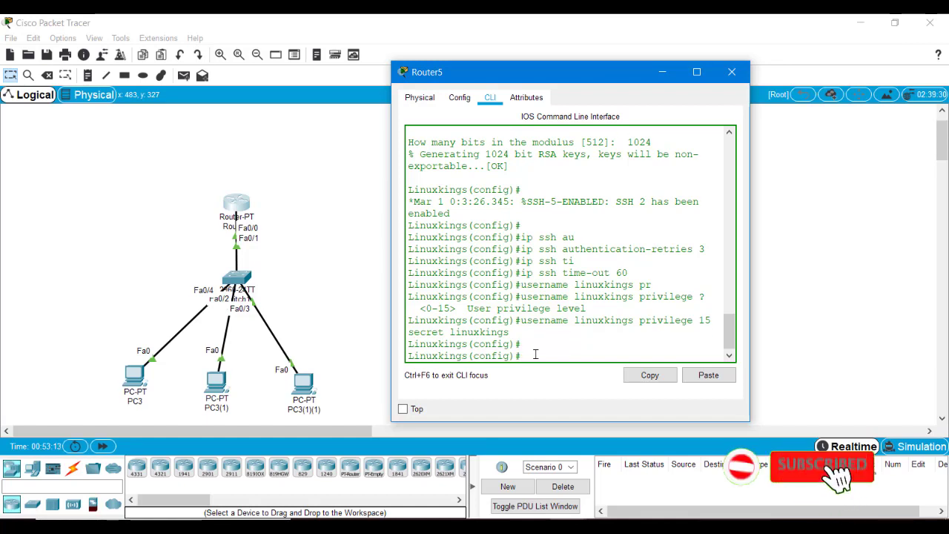
# Step: Add a second local user with a plain password, then try 'vty line 0 4', which is rejected
pyautogui.write('username')
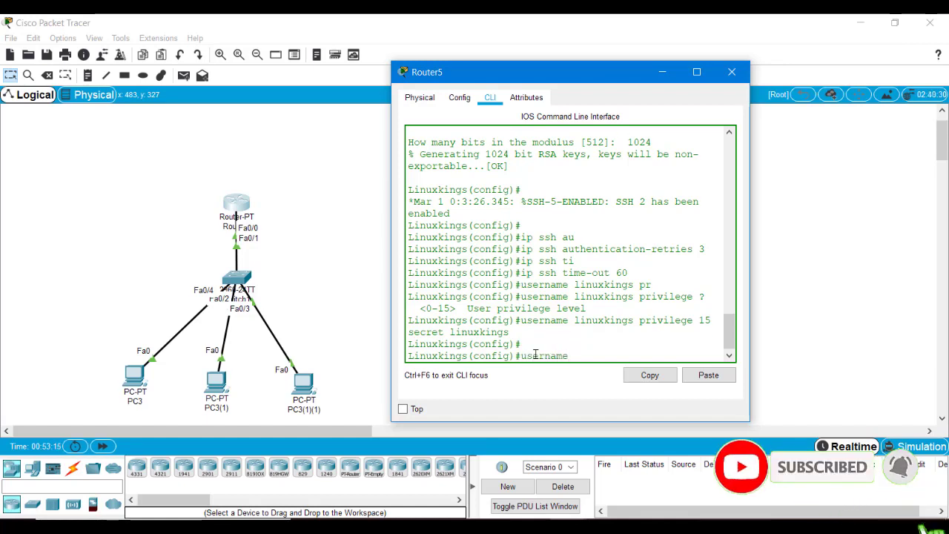
pyautogui.write(' dd')
pyautogui.press('BackSpace')
pyautogui.write('eepak password')
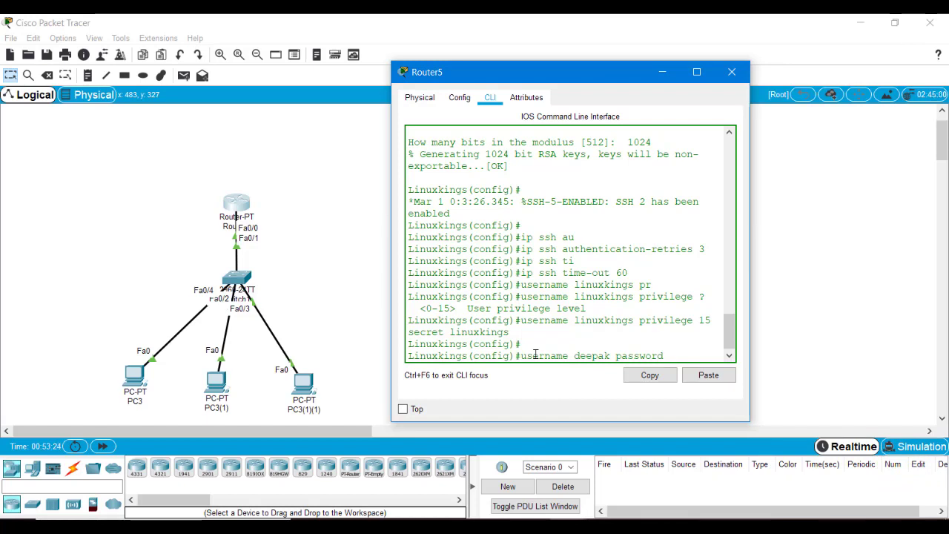
pyautogui.write(' deepak')
pyautogui.press('Return')
pyautogui.press('Return')
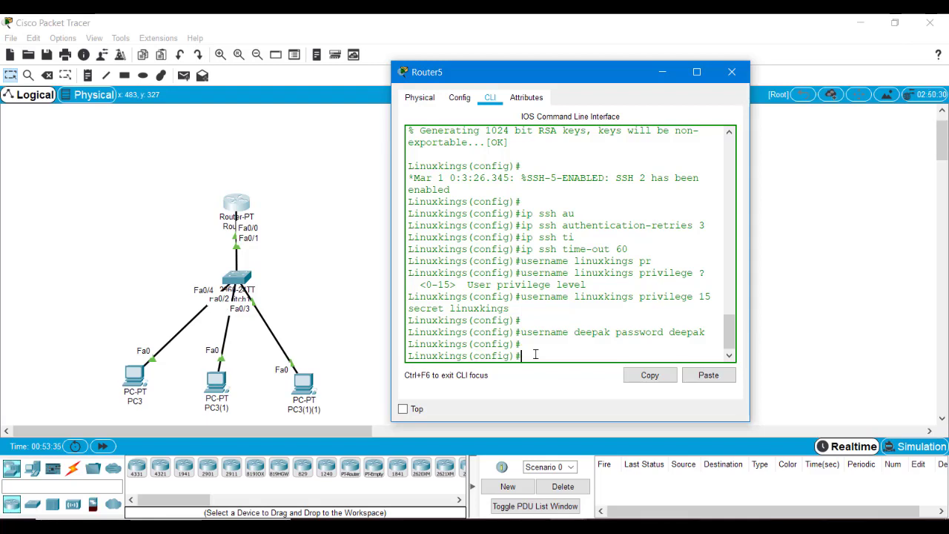
pyautogui.write('vty line 0 4')
pyautogui.press('Return')
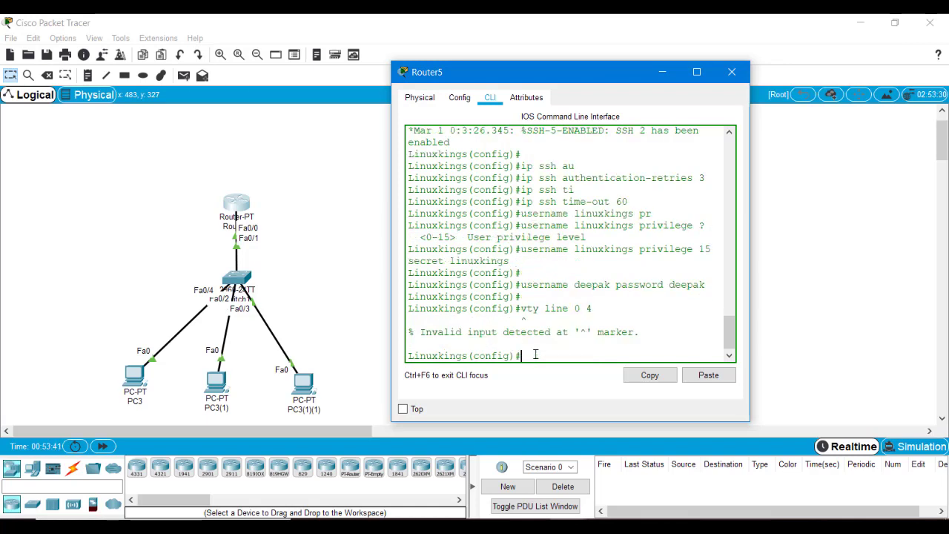
# Step: Correct the command to 'line vty 0 4' and restrict the lines to 'transport input ssh'
pyautogui.press('Up')
pyautogui.press('Left')
pyautogui.press('Left')
pyautogui.press('Left')
pyautogui.press('Left')
pyautogui.press('BackSpace')
pyautogui.press('BackSpace')
pyautogui.press('BackSpace')
pyautogui.press('BackSpace')
pyautogui.press('BackSpace')
pyautogui.press('BackSpace')
pyautogui.press('BackSpace')
pyautogui.press('BackSpace')
pyautogui.press('BackSpace')
pyautogui.write('line ')
pyautogui.write('vvty')
pyautogui.press('Left')
pyautogui.press('BackSpace')
pyautogui.press('BackSpace')
pyautogui.press('BackSpace')
pyautogui.write('ty')
pyautogui.press('Return')
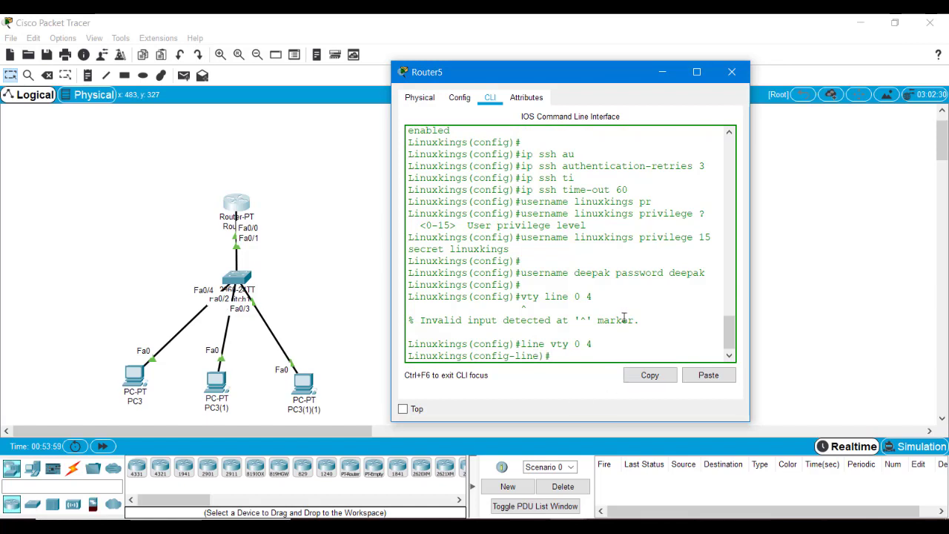
pyautogui.write('transport input')
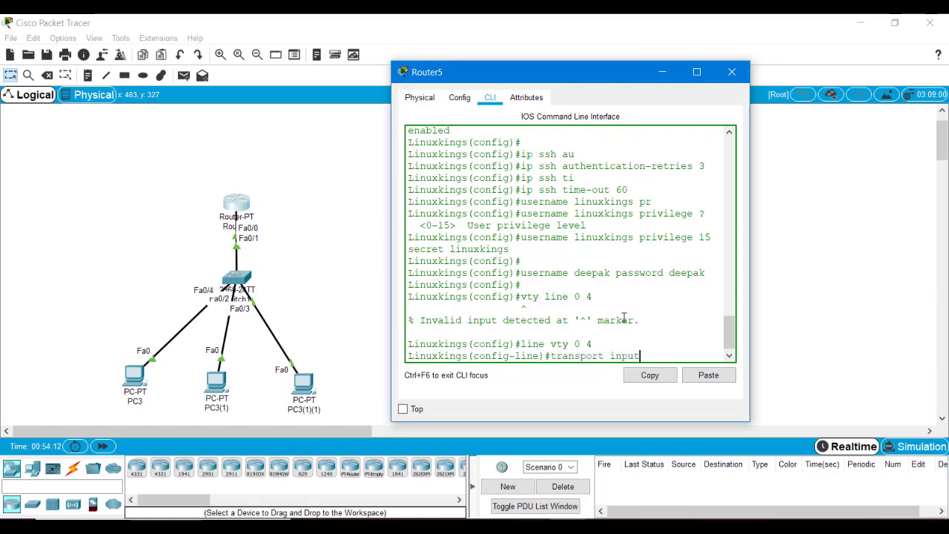
pyautogui.write(' ssh')
pyautogui.press('Return')
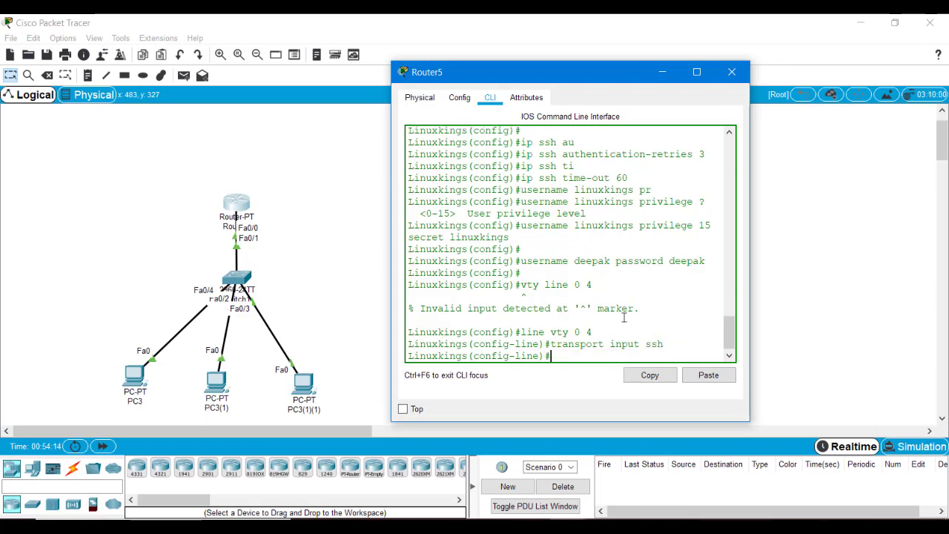
# Step: Set VTY privilege level 15 and login local, then exit line configuration
pyautogui.write('privilege level')
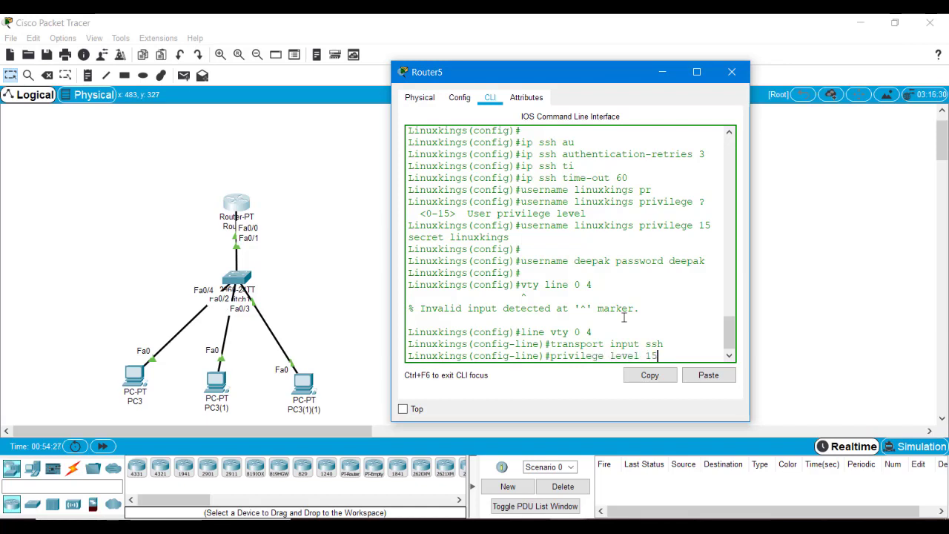
pyautogui.write(' 15')
pyautogui.press('Return')
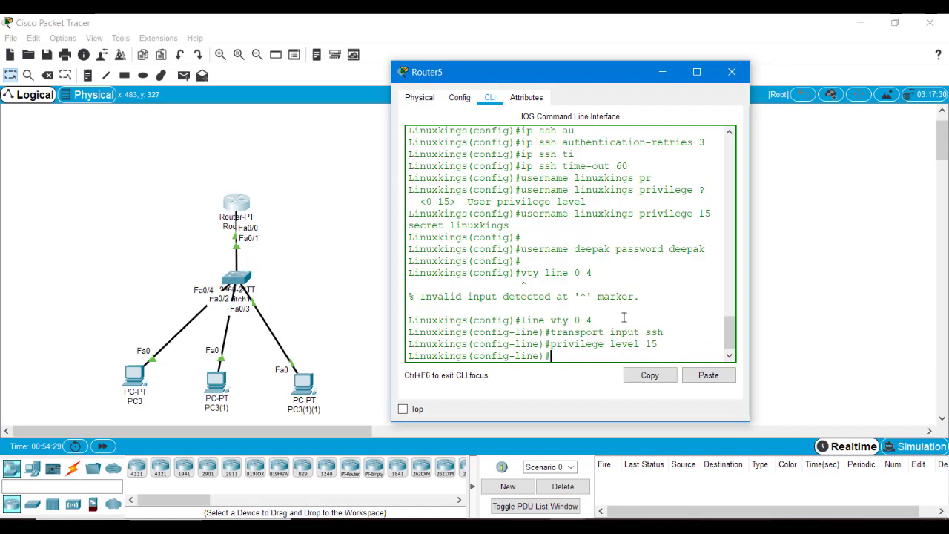
pyautogui.write('login local')
pyautogui.press('Return')
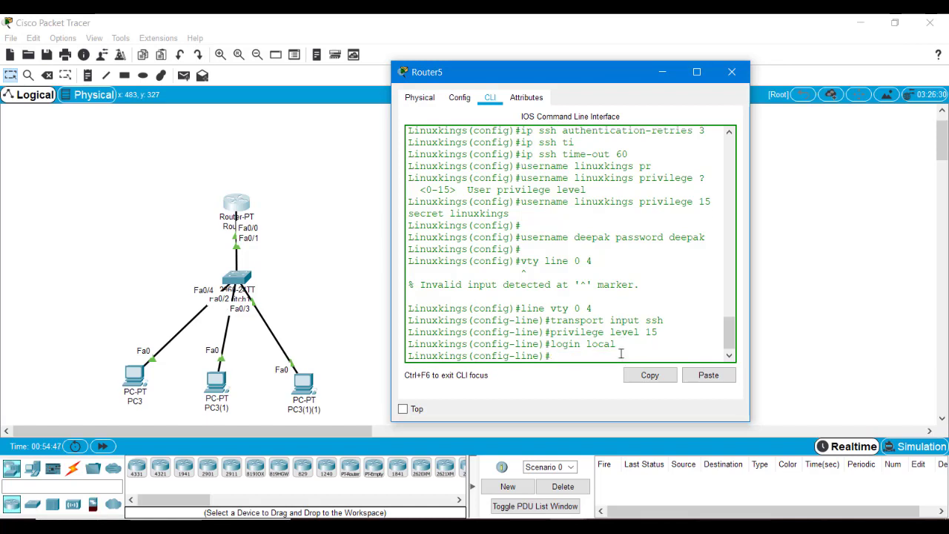
pyautogui.write('exit')
pyautogui.press('Return')
pyautogui.press('Return')
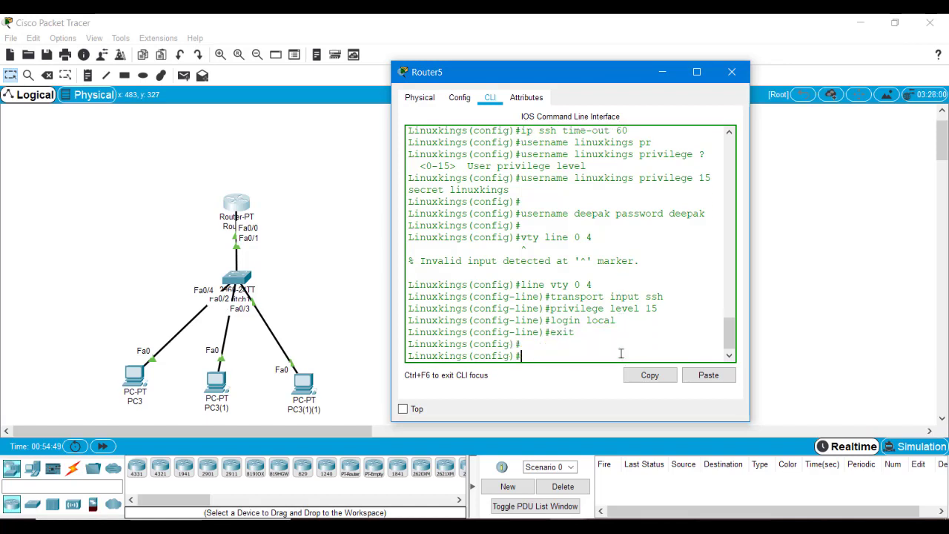
# Step: Exit configuration mode, save with 'wr', and minimize the Router5 window
pyautogui.write('made')
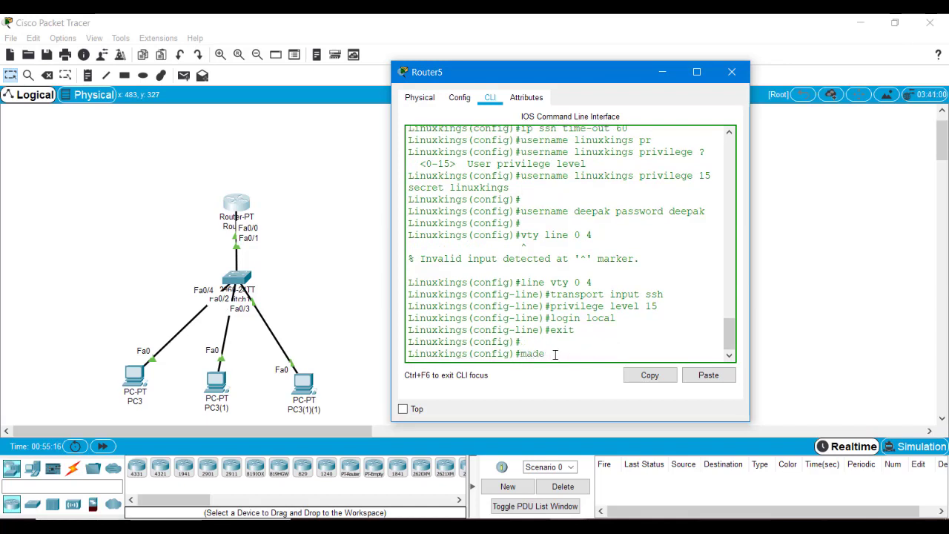
pyautogui.press('BackSpace')
pyautogui.press('BackSpace')
pyautogui.press('BackSpace')
pyautogui.press('BackSpace')
pyautogui.write('exit')
pyautogui.press('Return')
pyautogui.write('wr')
pyautogui.press('Return')
pyautogui.press('Return')
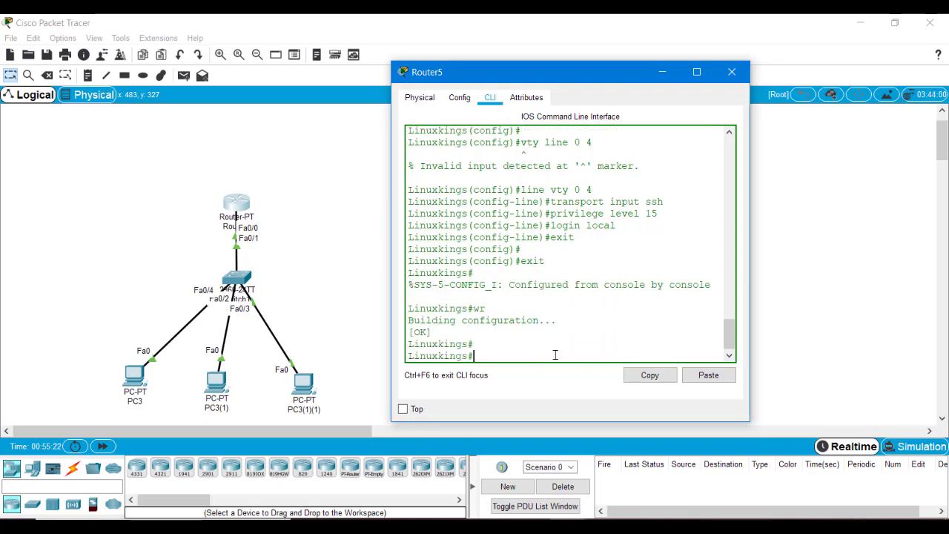
pyautogui.click(663, 71)
# Step: Give PC3 IP 1.0.0.2, mask 255.0.0.0 and gateway 1.0.0.1
pyautogui.click(143, 371)
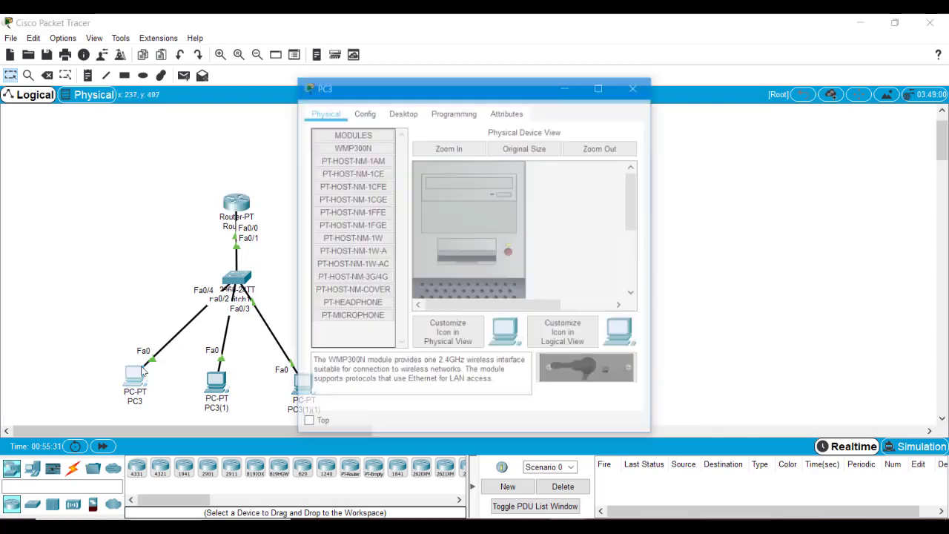
pyautogui.click(401, 115)
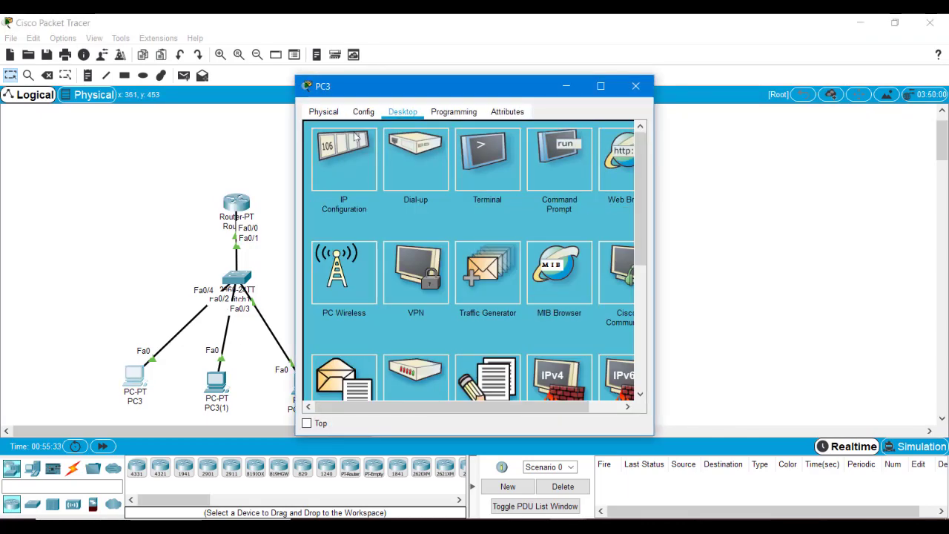
pyautogui.click(344, 159)
pyautogui.click(425, 199)
pyautogui.write('1.0.0')
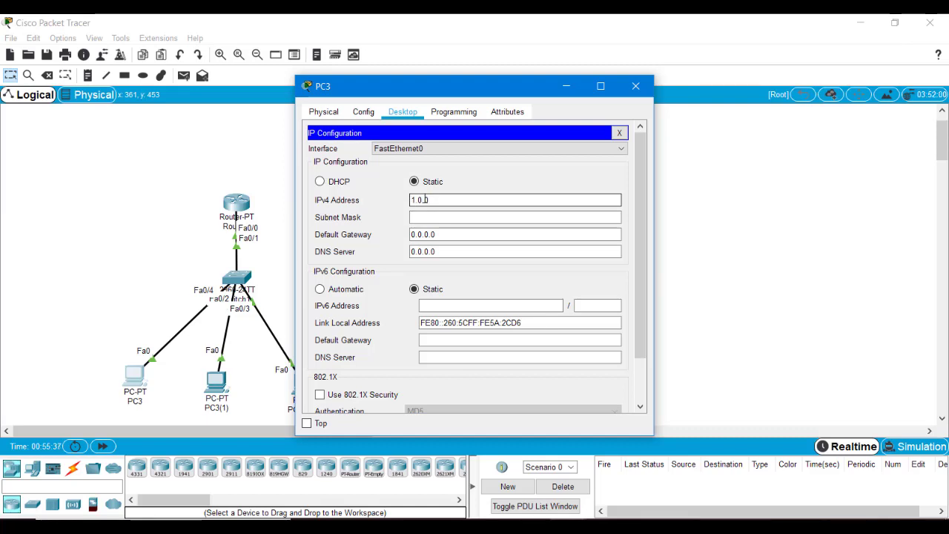
pyautogui.write('.2')
pyautogui.press('Left')
pyautogui.write('.')
pyautogui.press('Tab')
pyautogui.press('Tab')
pyautogui.write('1.0.0.')
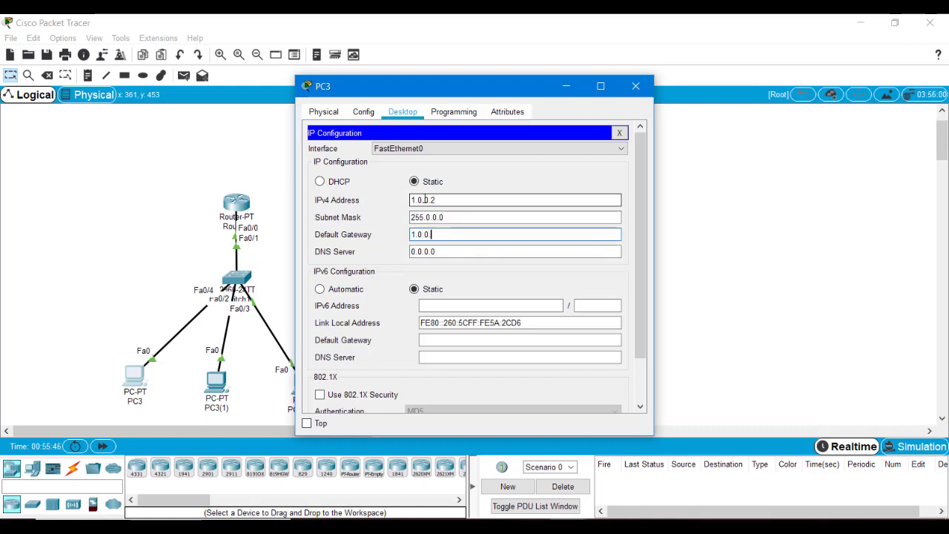
pyautogui.write('1')
pyautogui.hotkey('ctrl', 'a')
pyautogui.click(636, 86)
# Step: Give PC3(1) IP 1.0.0.3, mask 255.0.0.0 and gateway 1.0.0.1
pyautogui.click(216, 386)
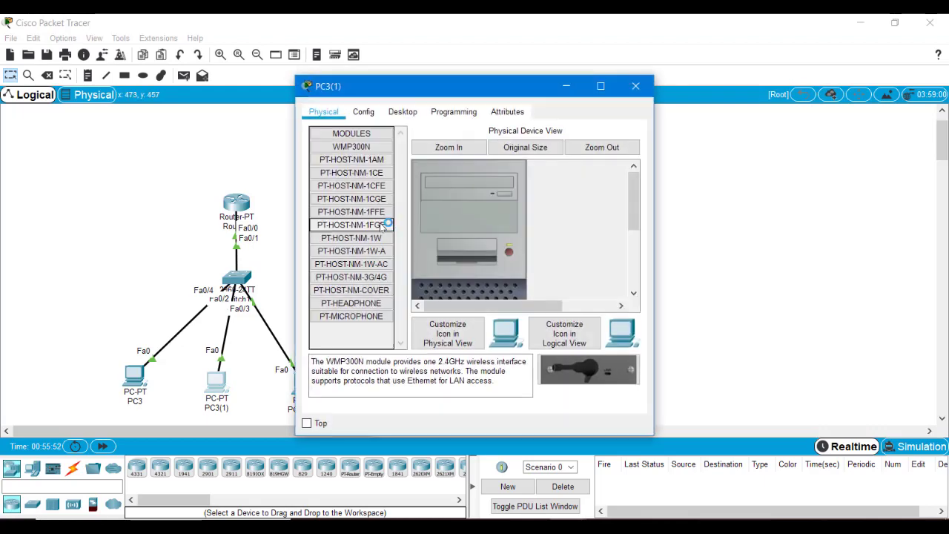
pyautogui.click(403, 112)
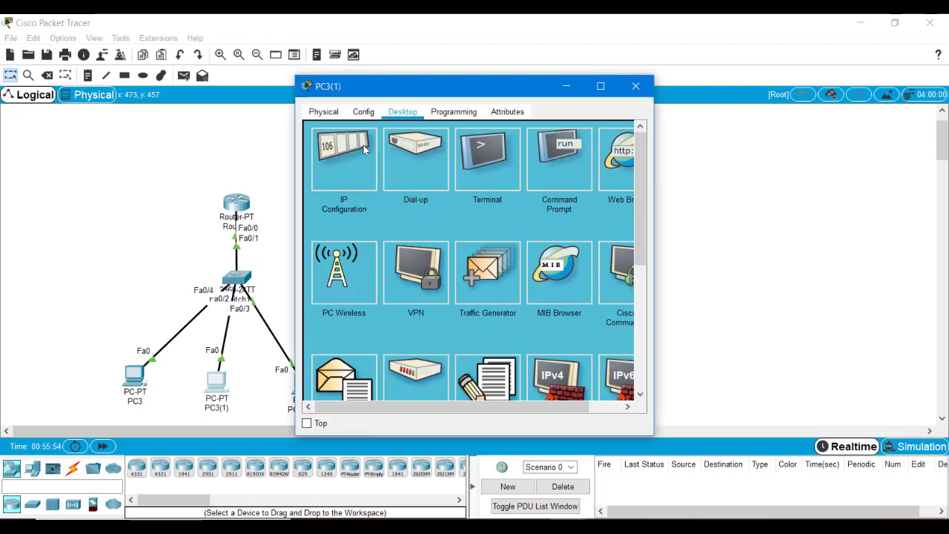
pyautogui.click(364, 150)
pyautogui.click(465, 199)
pyautogui.write('1.0.0.3')
pyautogui.press('Tab')
pyautogui.press('Tab')
pyautogui.write('1.0.0.1')
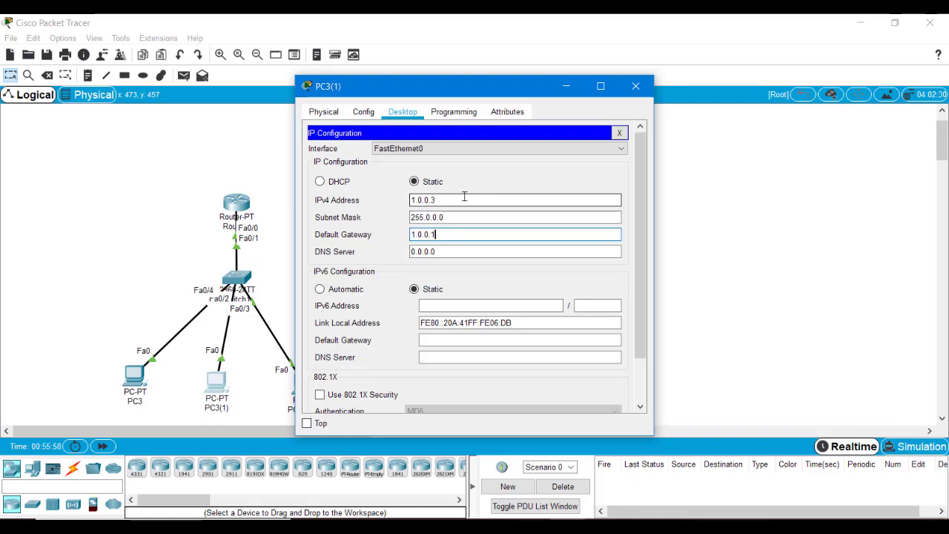
pyautogui.click(620, 133)
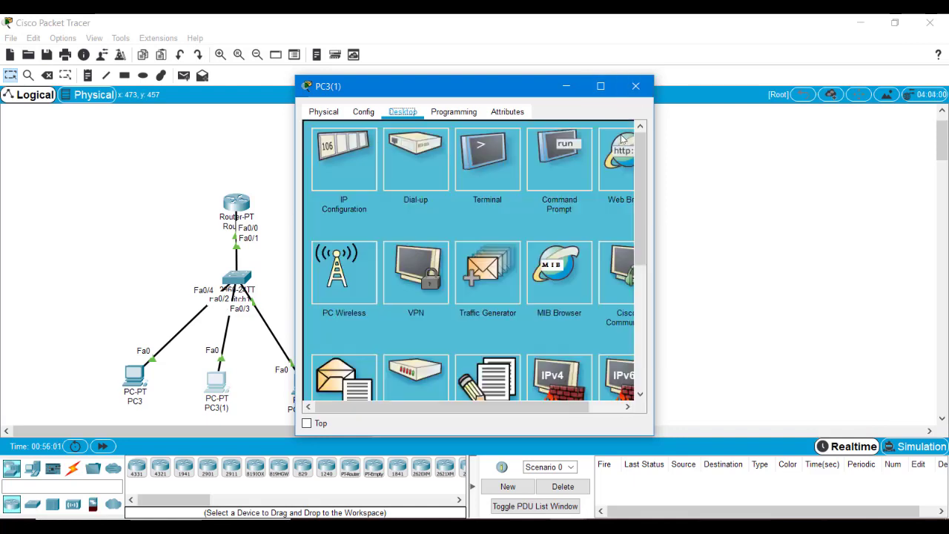
pyautogui.click(635, 86)
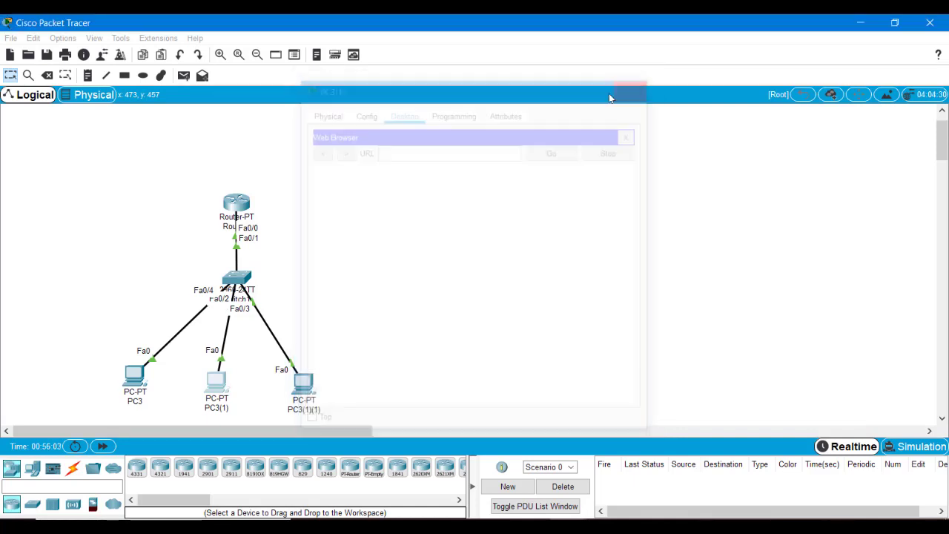
# Step: Set PC3(1)(1) to static IP 1.0.0.4, mask 255.0.0.0, gateway 1.0.0.1, then close its window
pyautogui.click(304, 382)
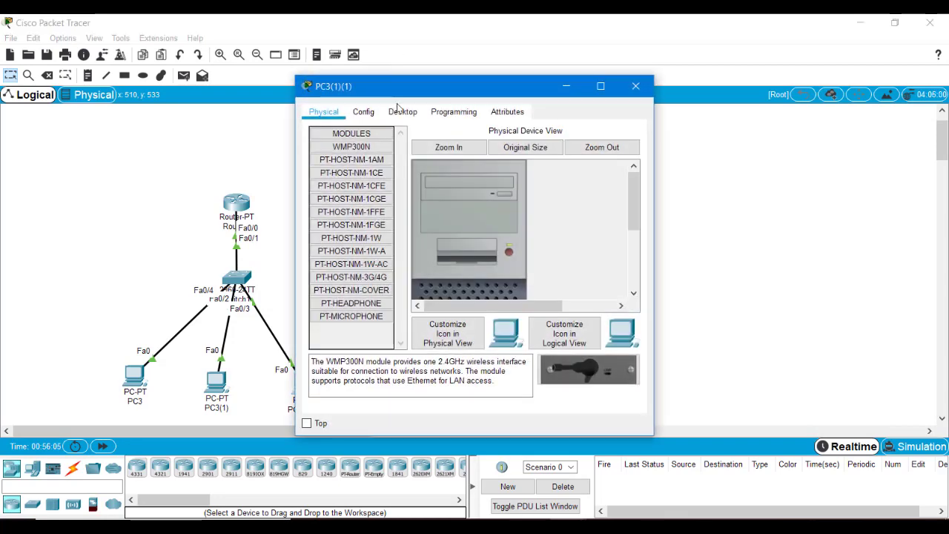
pyautogui.click(400, 110)
pyautogui.click(351, 148)
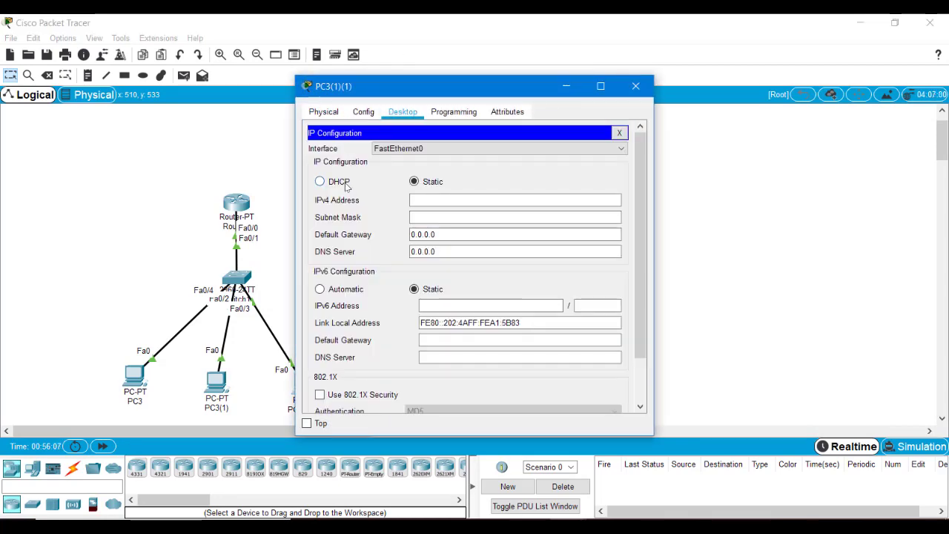
pyautogui.click(428, 199)
pyautogui.write('1.0.0.1')
pyautogui.press('BackSpace')
pyautogui.write('4')
pyautogui.press('Tab')
pyautogui.press('Tab')
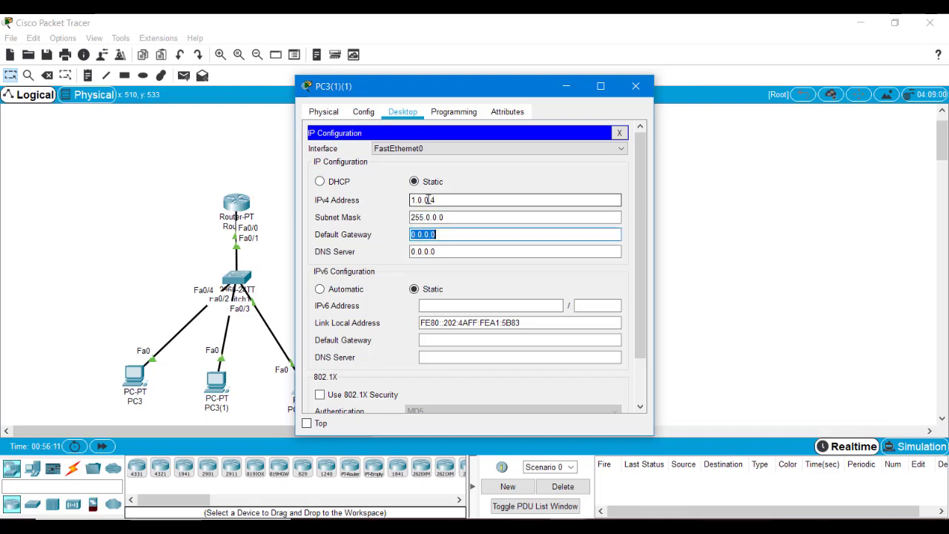
pyautogui.write('1.0.0.1')
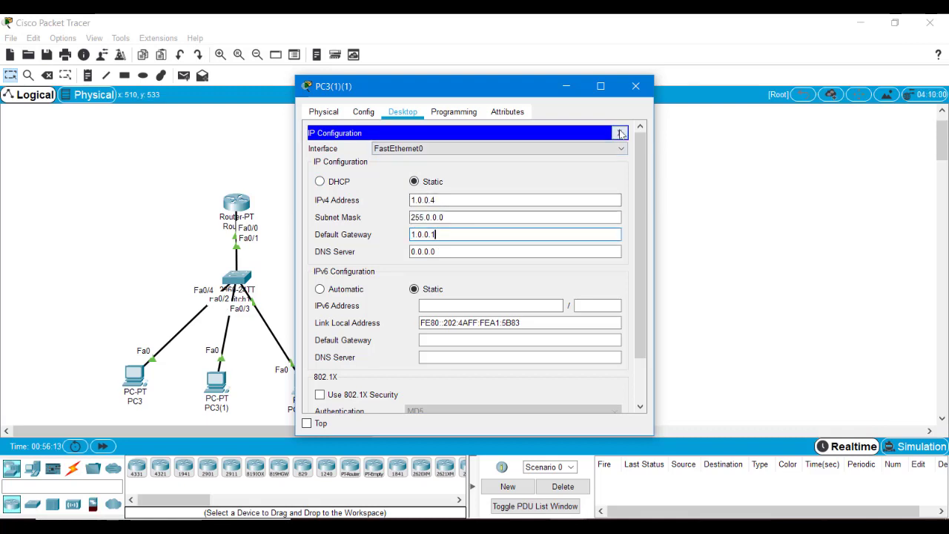
pyautogui.click(621, 133)
pyautogui.click(631, 87)
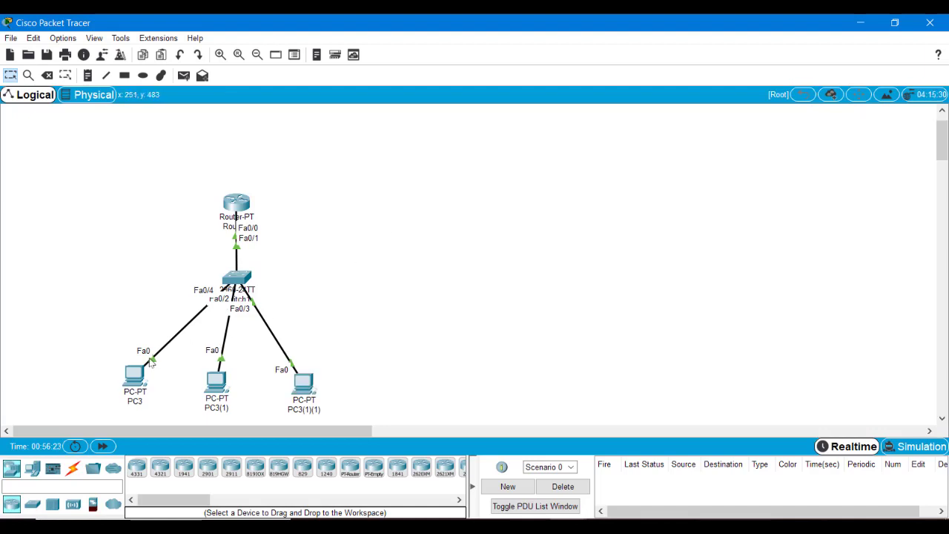
# Step: From PC3's command prompt, SSH to 1.0.0.1 with the router's local account and enter show run
pyautogui.click(133, 374)
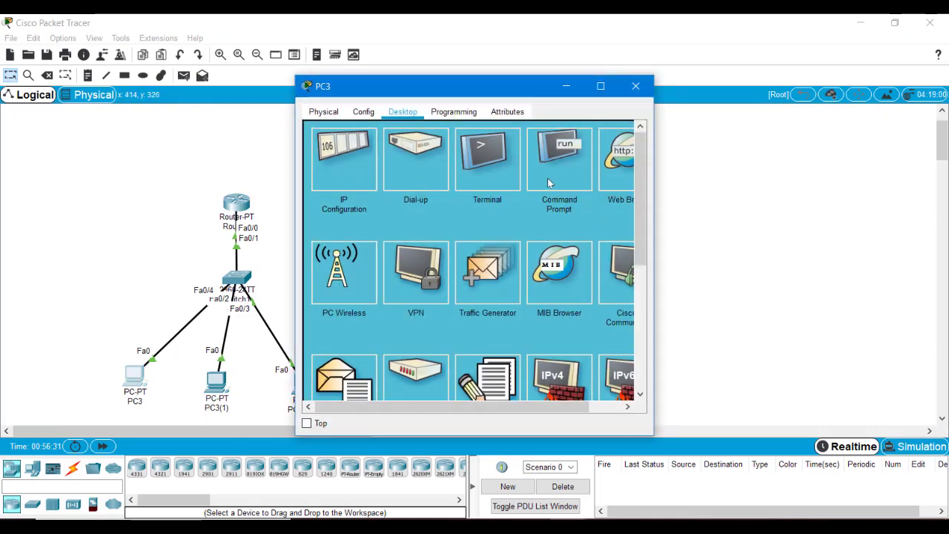
pyautogui.click(548, 178)
pyautogui.write('ssh -l')
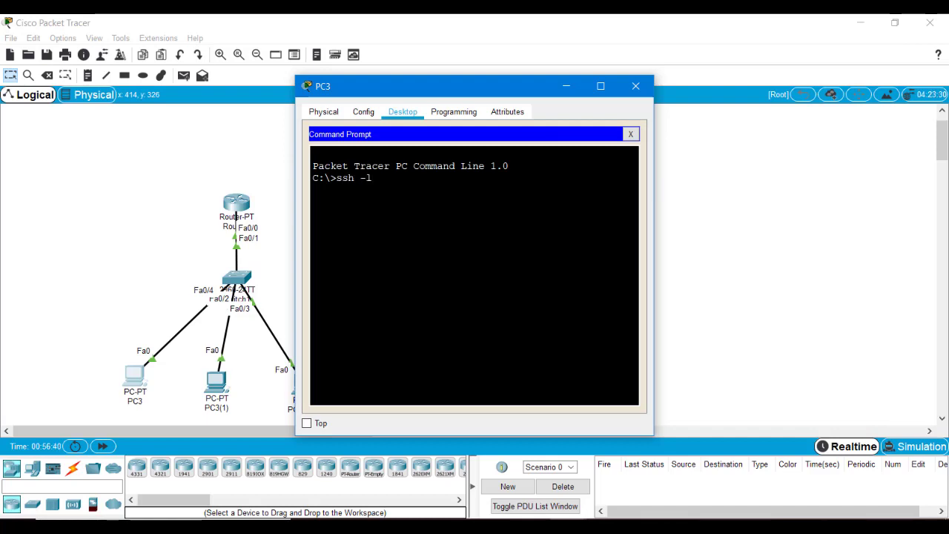
pyautogui.write(' linuxkings 1.0.0.1')
pyautogui.press('Return')
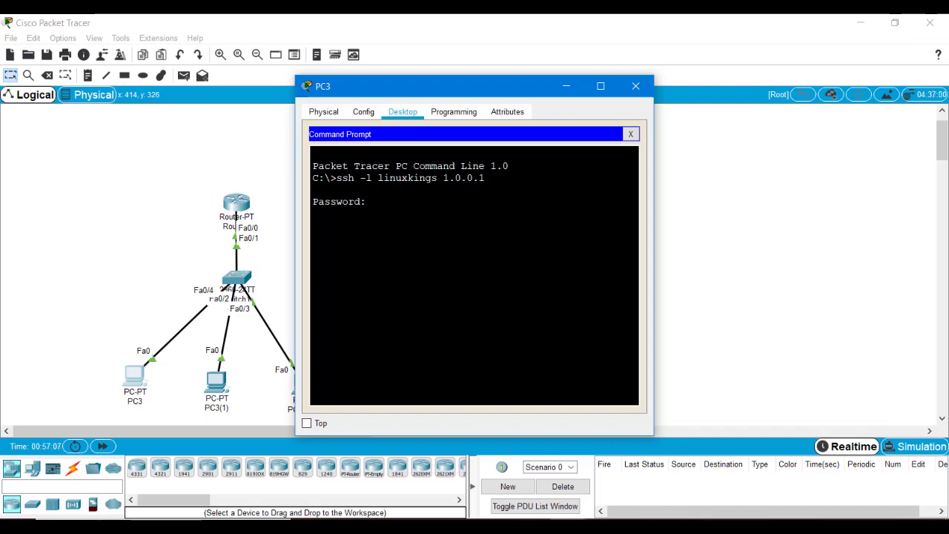
pyautogui.press('Return')
pyautogui.press('Return')
pyautogui.press('Return')
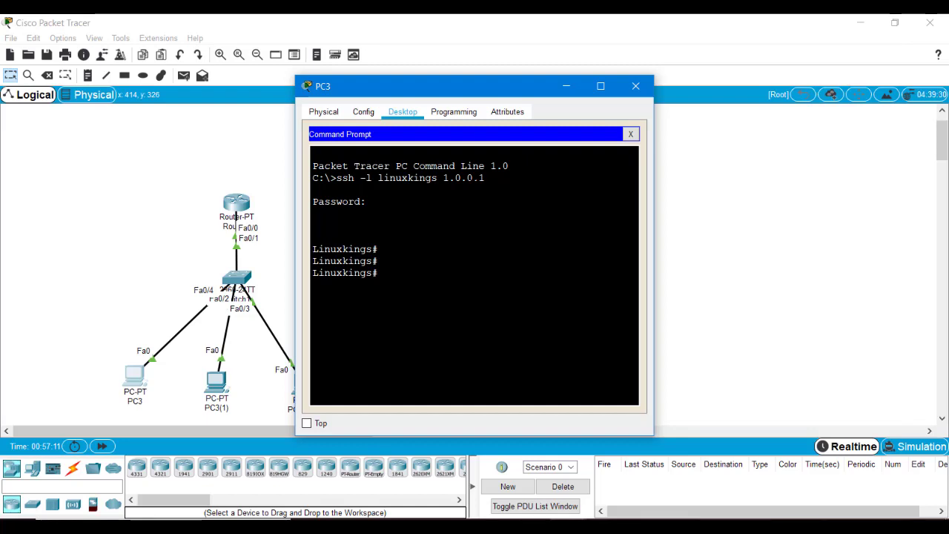
pyautogui.write('show run')
# Step: Display the running configuration, highlighting the enable secret hash, and page down to the local usernames
pyautogui.press('Return')
pyautogui.moveTo(401, 293); pyautogui.dragTo(321, 305)
pyautogui.click(321, 305)
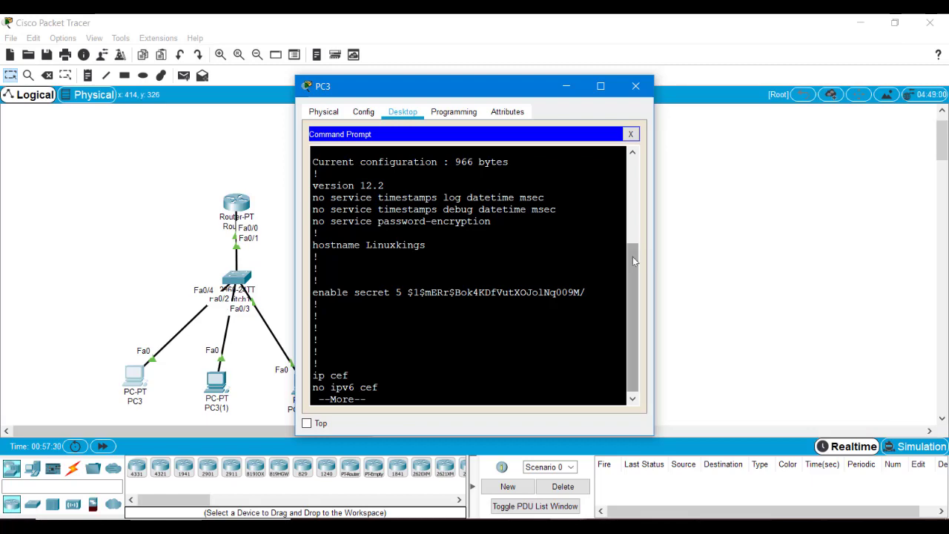
pyautogui.moveTo(635, 259); pyautogui.dragTo(626, 306)
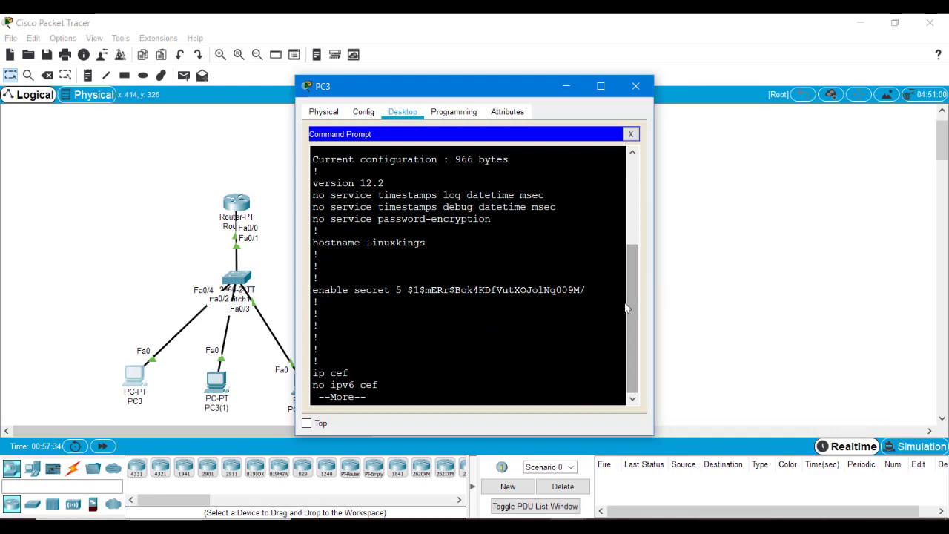
pyautogui.press('Return')
pyautogui.press('Return')
pyautogui.press('Return')
pyautogui.press('Return')
pyautogui.press('Return')
pyautogui.press('Return')
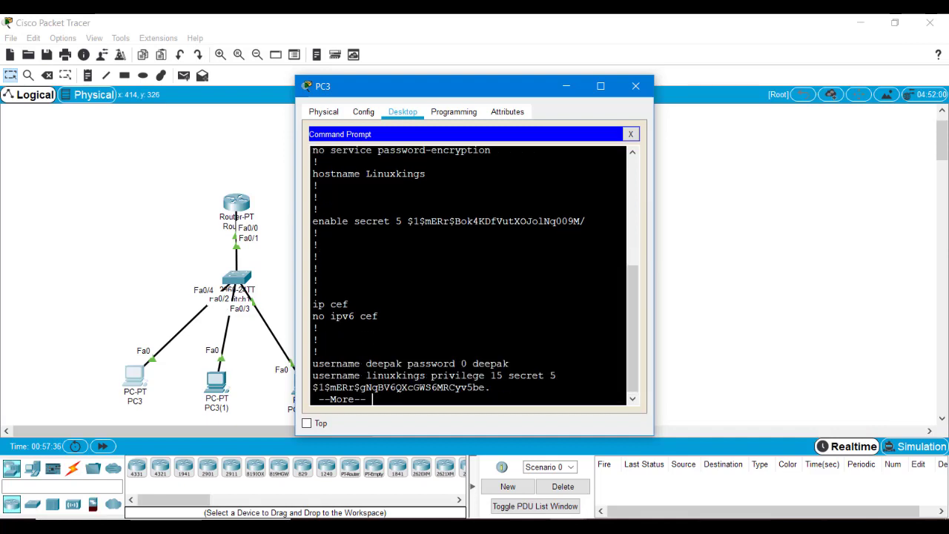
pyautogui.press('Return')
pyautogui.press('Return')
pyautogui.press('Return')
pyautogui.press('Return')
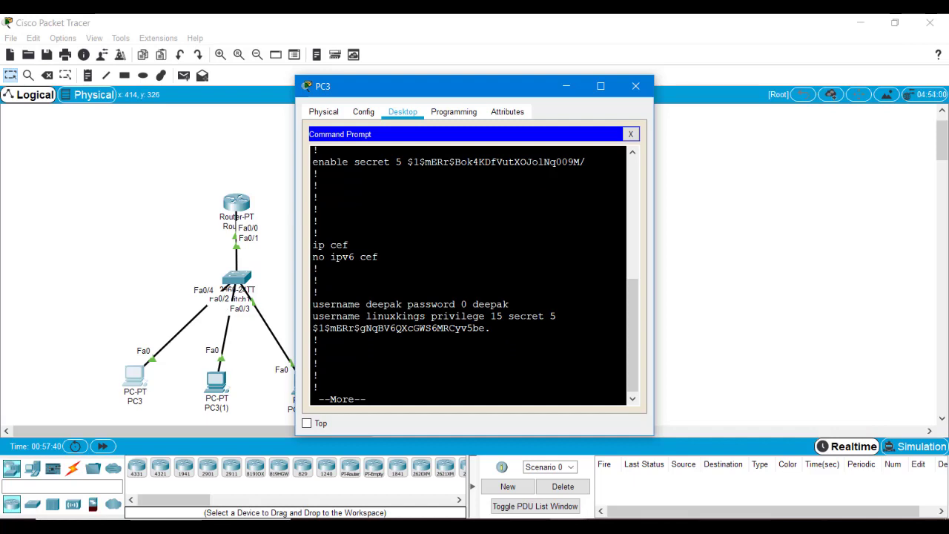
# Step: Highlight the username line's 'secret', its type 5 marker and the hashed password
pyautogui.moveTo(509, 316); pyautogui.dragTo(544, 316)
pyautogui.click(545, 316)
pyautogui.moveTo(312, 327); pyautogui.dragTo(544, 316)
pyautogui.click(491, 328)
pyautogui.doubleClick(552, 316)
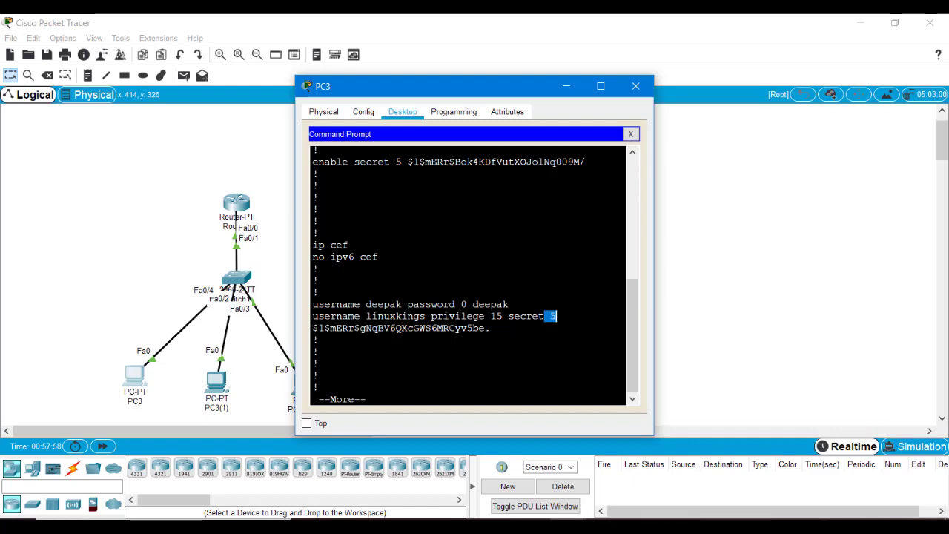
pyautogui.click(556, 316)
pyautogui.moveTo(501, 316); pyautogui.dragTo(528, 316)
pyautogui.click(528, 316)
# Step: Page through the SSH and interface settings to the end of the configuration, then close PC3
pyautogui.press('Return')
pyautogui.press('Return')
pyautogui.press('Return')
pyautogui.press('Return')
pyautogui.press('Return')
pyautogui.press('Return')
pyautogui.press('Return')
pyautogui.press('Return')
pyautogui.press('Return')
pyautogui.press('Return')
pyautogui.press('Return')
pyautogui.press('Return')
pyautogui.press('Return')
pyautogui.press('Return')
pyautogui.press('Return')
pyautogui.press('Return')
pyautogui.press('Return')
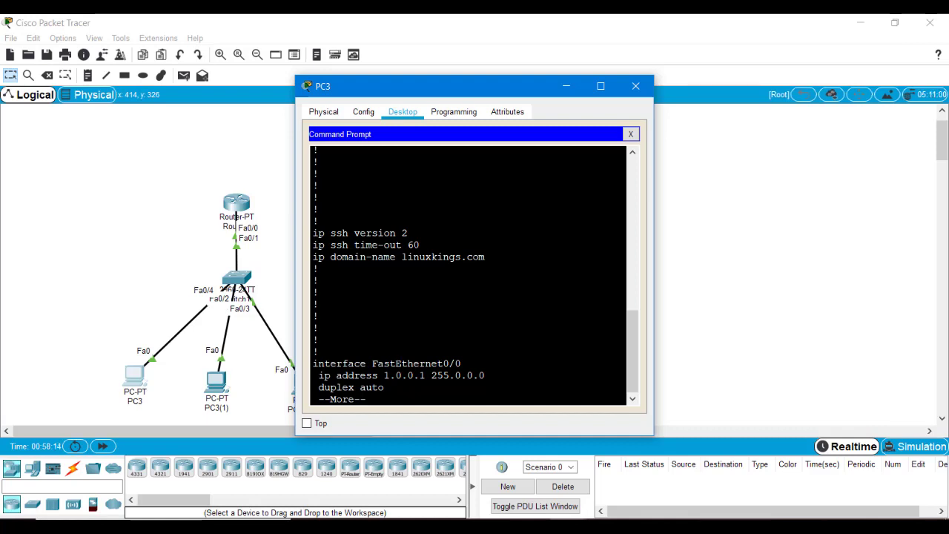
pyautogui.press('Return')
pyautogui.press('Return')
pyautogui.press('Return')
pyautogui.press('Return')
pyautogui.press('Return')
pyautogui.press('Return')
pyautogui.press('Return')
pyautogui.press('Return')
pyautogui.press('Return')
pyautogui.press('Return')
pyautogui.press('Return')
pyautogui.press('Return')
pyautogui.press('Return')
pyautogui.press('Return')
pyautogui.press('Return')
pyautogui.press('Return')
pyautogui.press('Return')
pyautogui.press('Return')
pyautogui.press('Return')
pyautogui.press('Return')
pyautogui.press('Return')
pyautogui.press('Return')
pyautogui.press('Return')
pyautogui.press('Return')
pyautogui.press('Return')
pyautogui.press('Return')
pyautogui.press('Return')
pyautogui.press('Return')
pyautogui.press('Return')
pyautogui.press('Return')
pyautogui.press('Return')
pyautogui.press('Return')
pyautogui.press('Return')
pyautogui.press('Return')
pyautogui.press('Return')
pyautogui.press('Return')
pyautogui.press('Return')
pyautogui.press('Return')
pyautogui.press('Return')
pyautogui.press('Return')
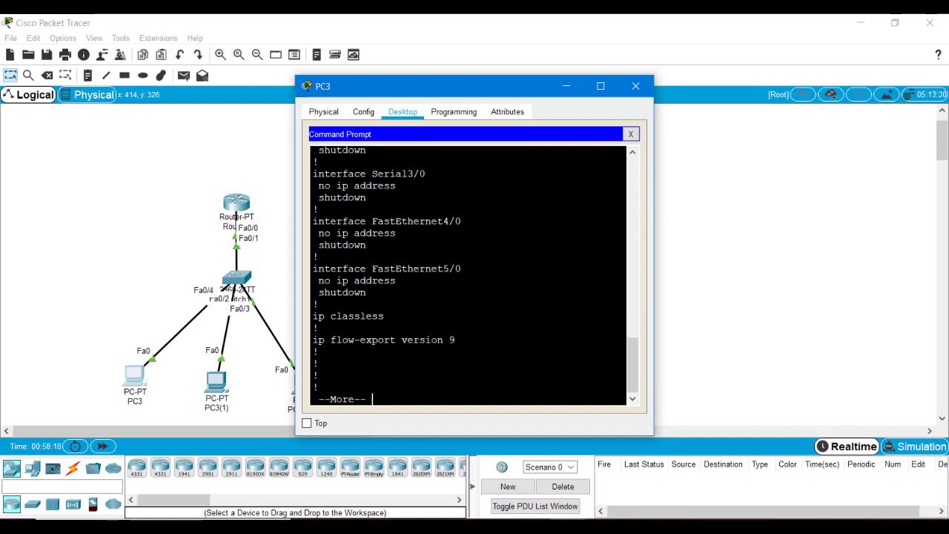
pyautogui.press('Return')
pyautogui.press('Return')
pyautogui.press('Return')
pyautogui.press('Return')
pyautogui.press('Return')
pyautogui.press('Return')
pyautogui.press('Return')
pyautogui.press('Return')
pyautogui.press('Return')
pyautogui.press('Return')
pyautogui.press('Return')
pyautogui.press('Return')
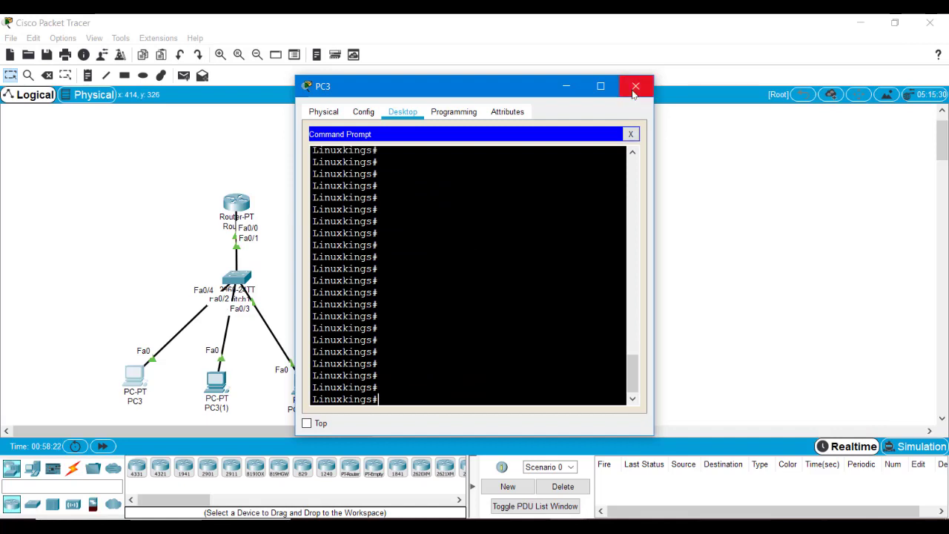
pyautogui.click(632, 89)
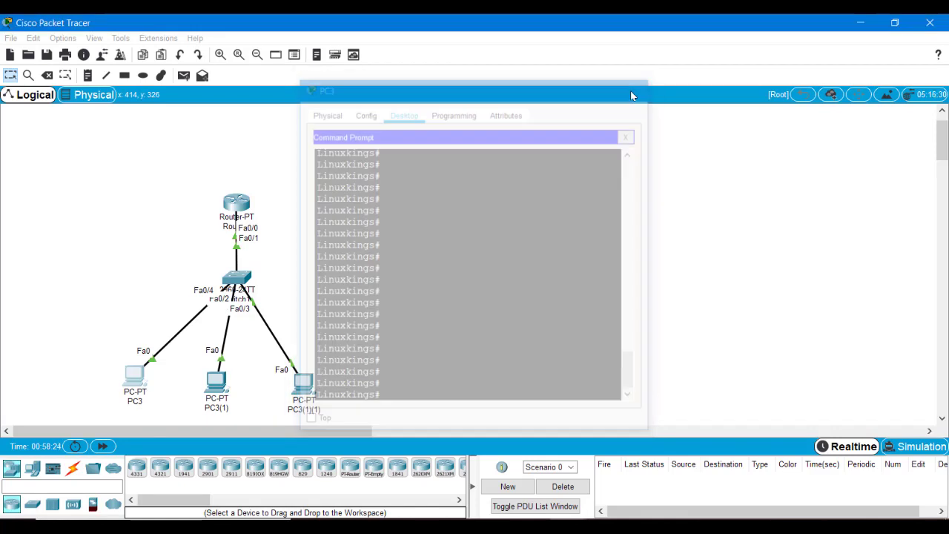